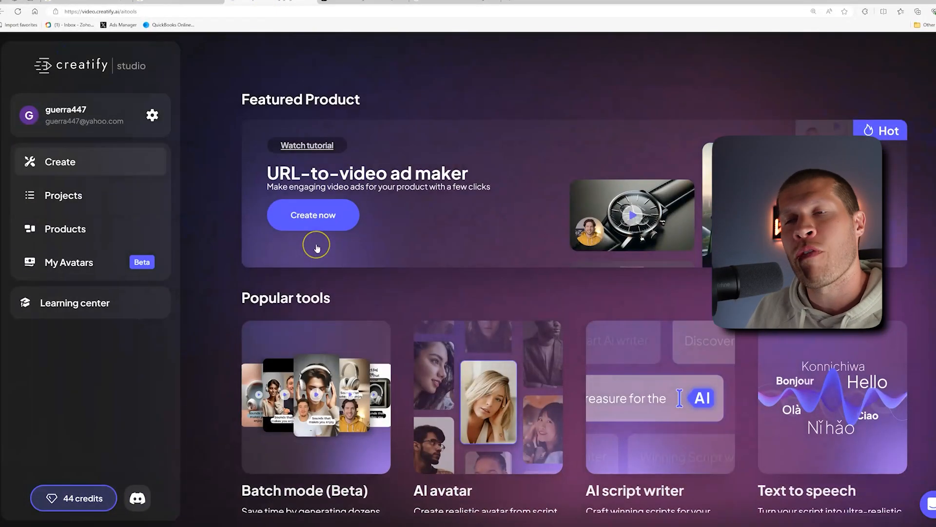
Start the URL-to-video ad maker and enter the Amazon link of the 42800mAh solar power bank as the product link.
click(308, 237)
click(309, 219)
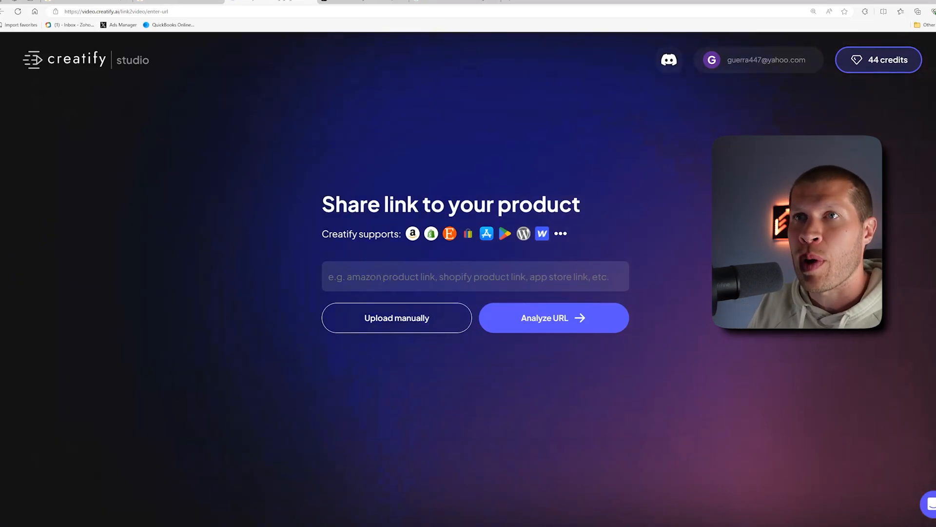
click(163, 3)
click(174, 16)
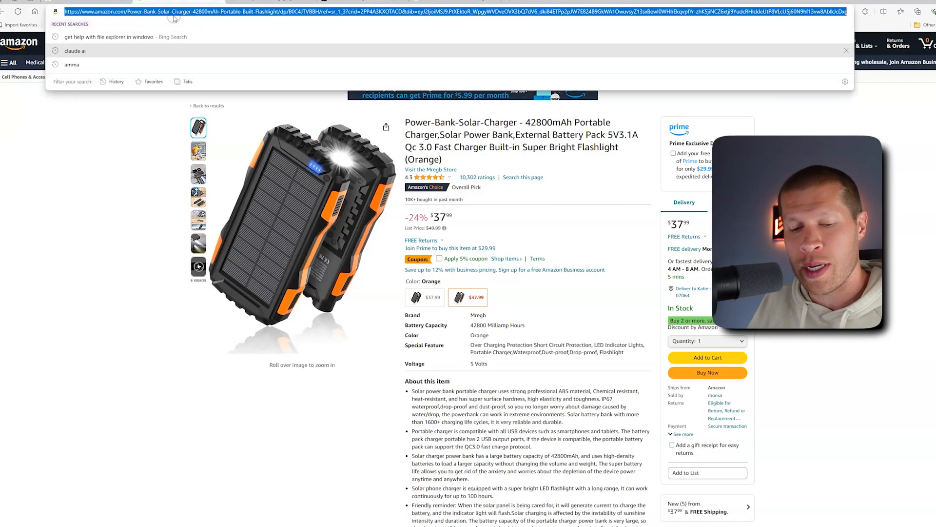
click(243, 3)
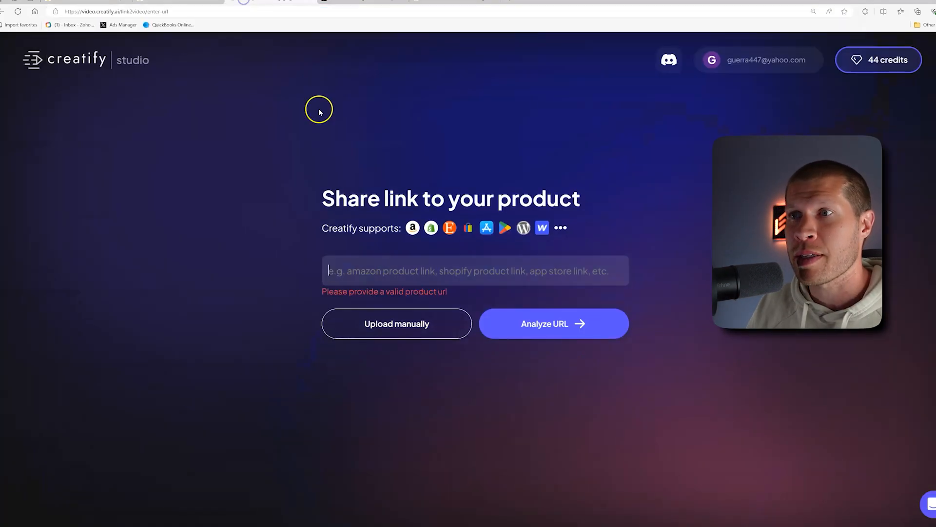
click(376, 266)
key(ctrl+v)
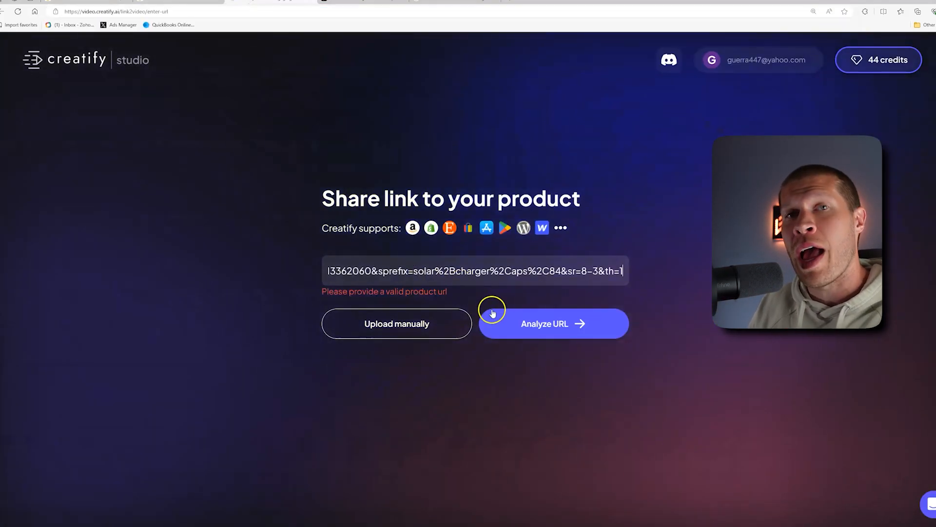
click(512, 325)
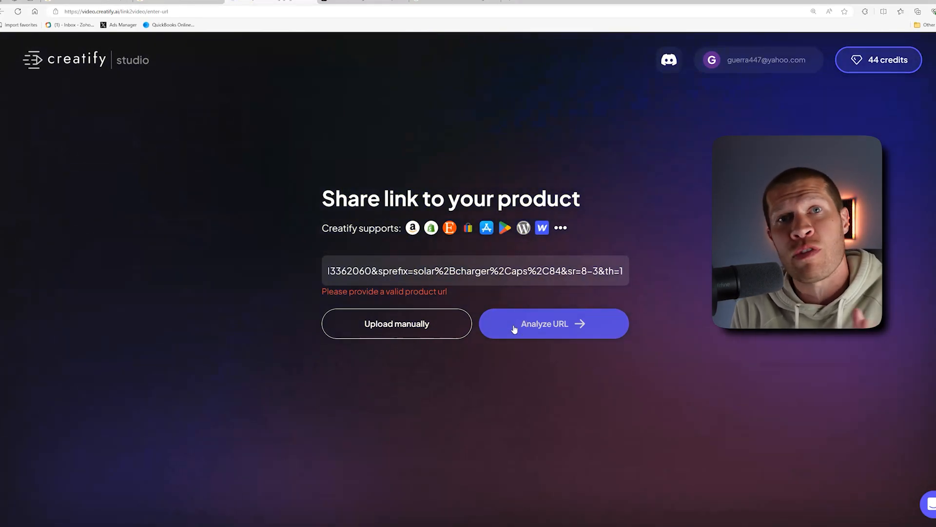
Switch to the Amazon listing of the solar power bank and examine its product images and description.
click(181, 2)
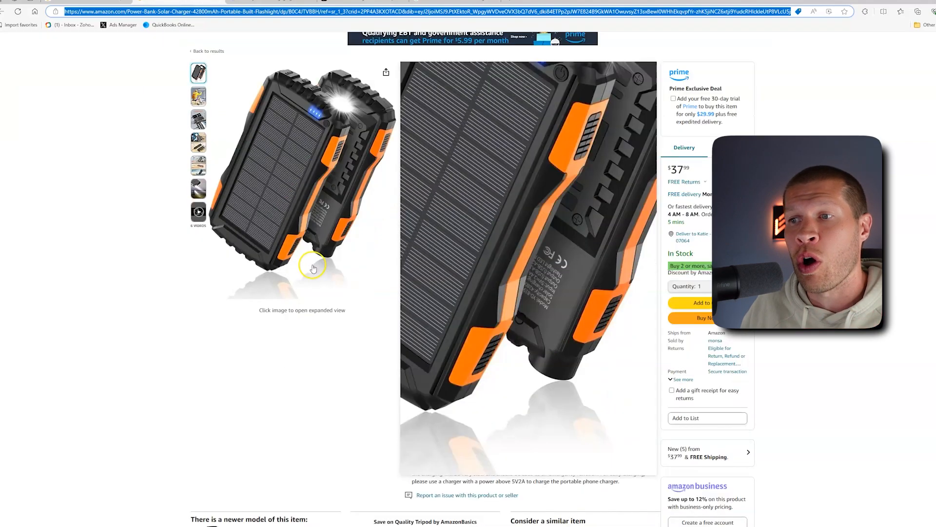
scroll(488, 341, down, 2)
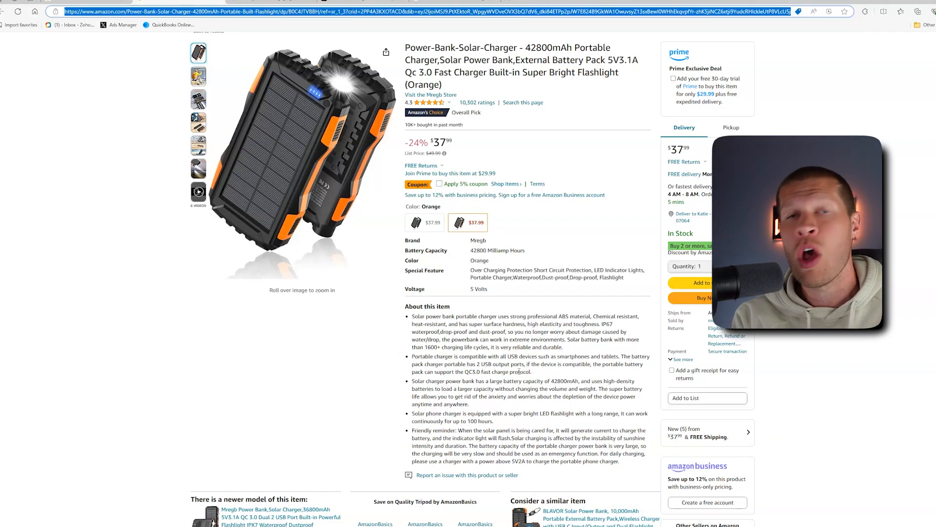
mouse_move(283, 157)
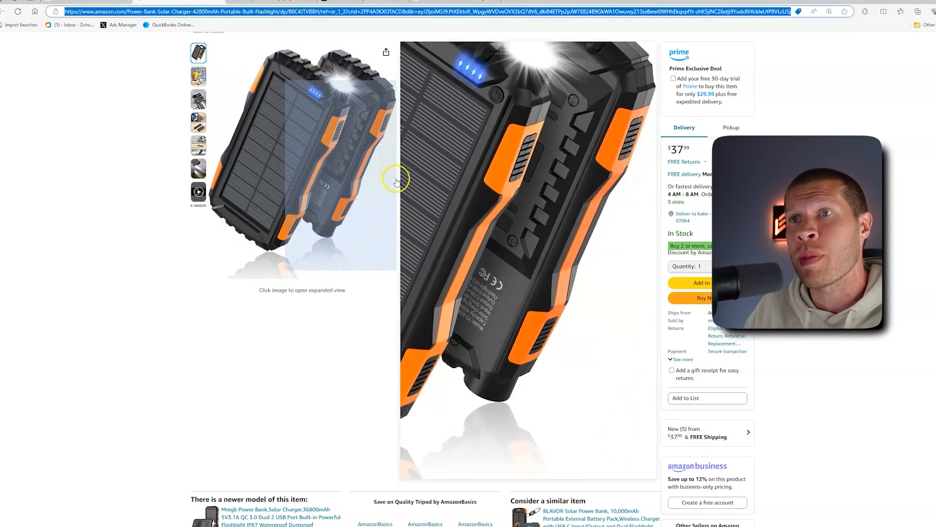
click(199, 192)
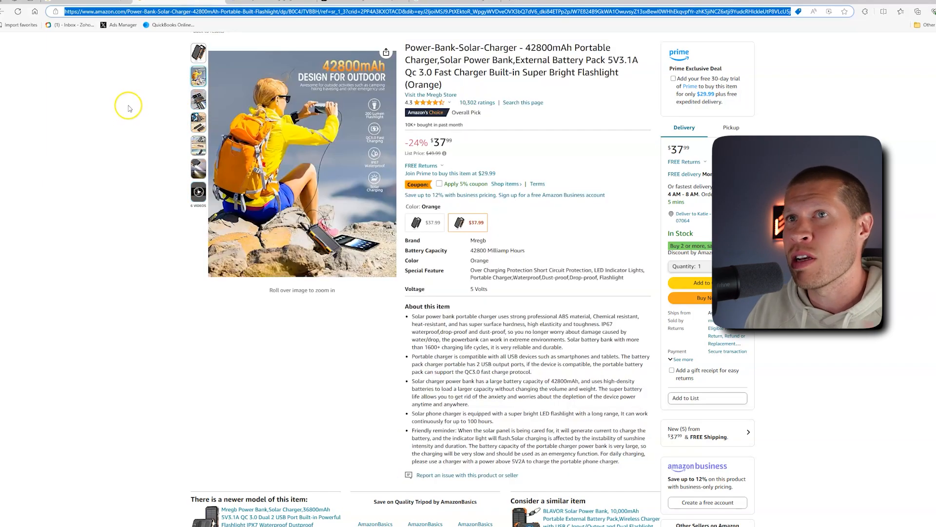
click(129, 108)
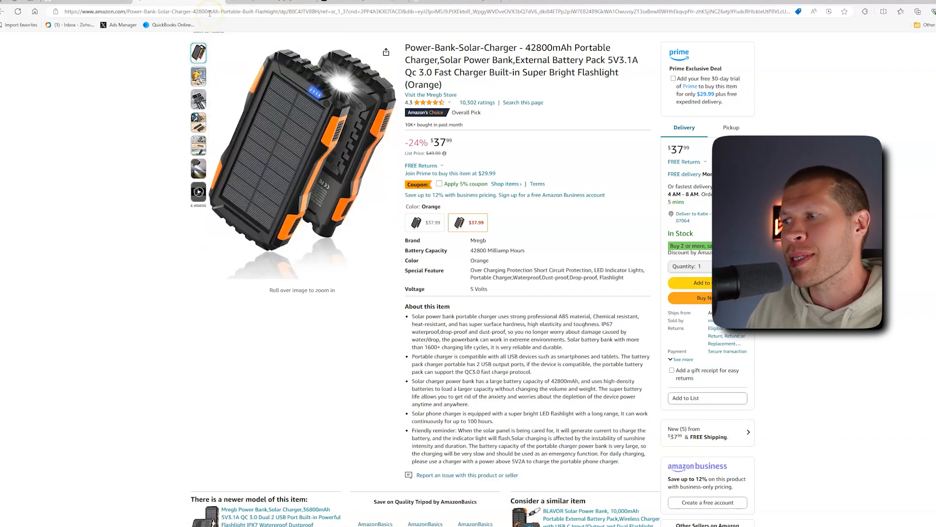
Switch to TikTok and browse the "solar charger" search results for videos showing a similar product.
click(361, 2)
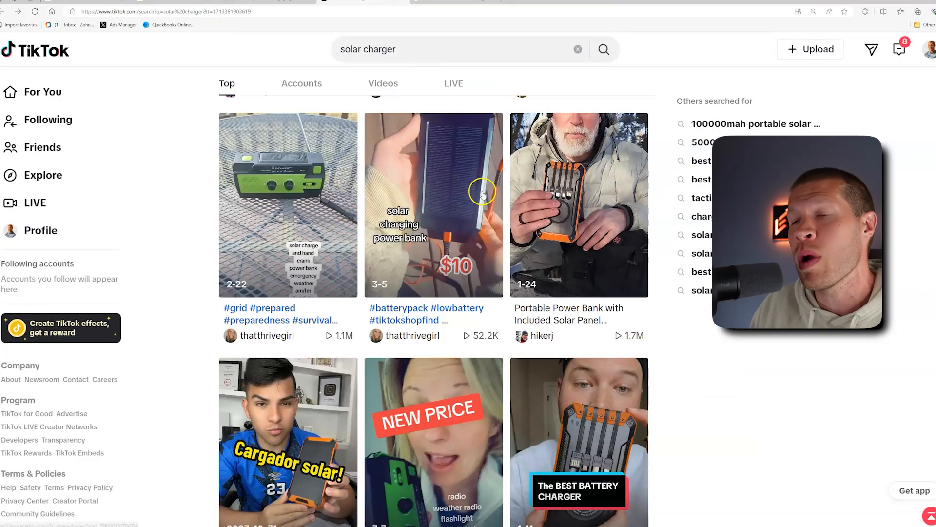
mouse_move(575, 194)
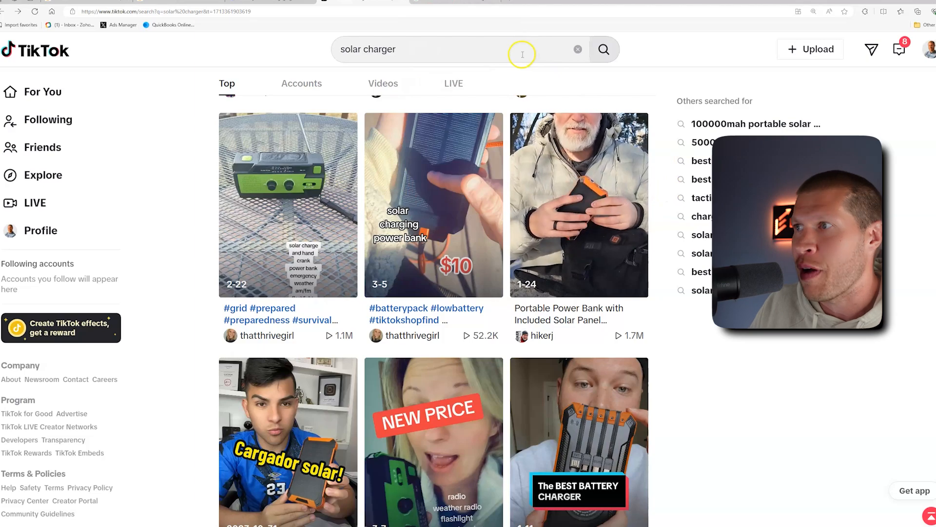
scroll(679, 293, down, 3)
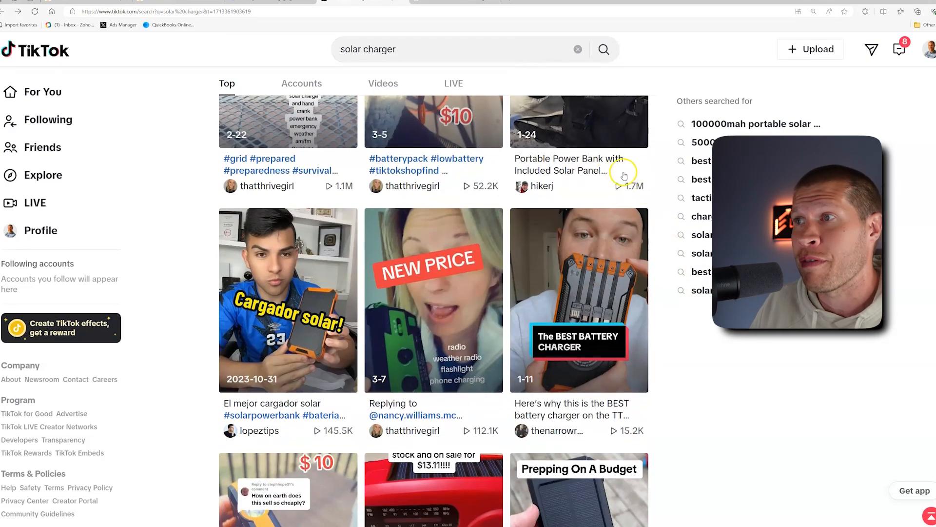
scroll(606, 167, up, 9)
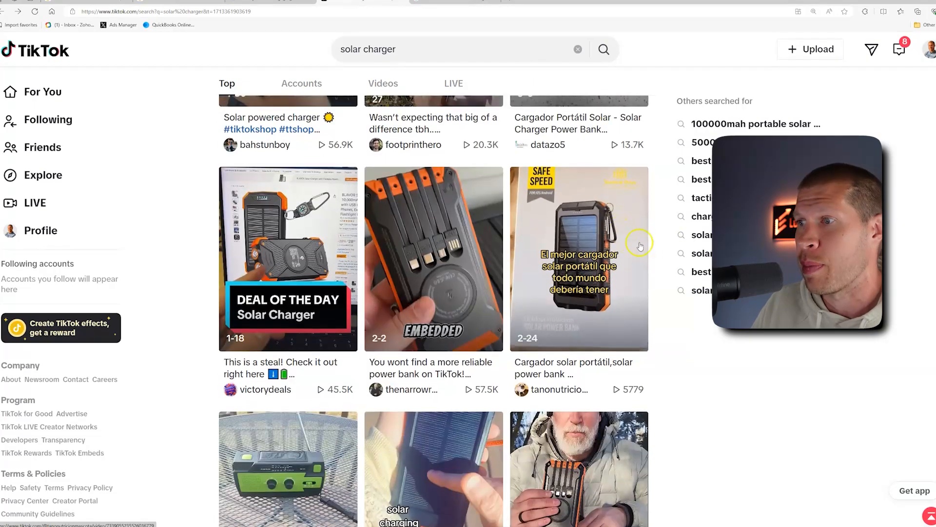
scroll(429, 370, up, 5)
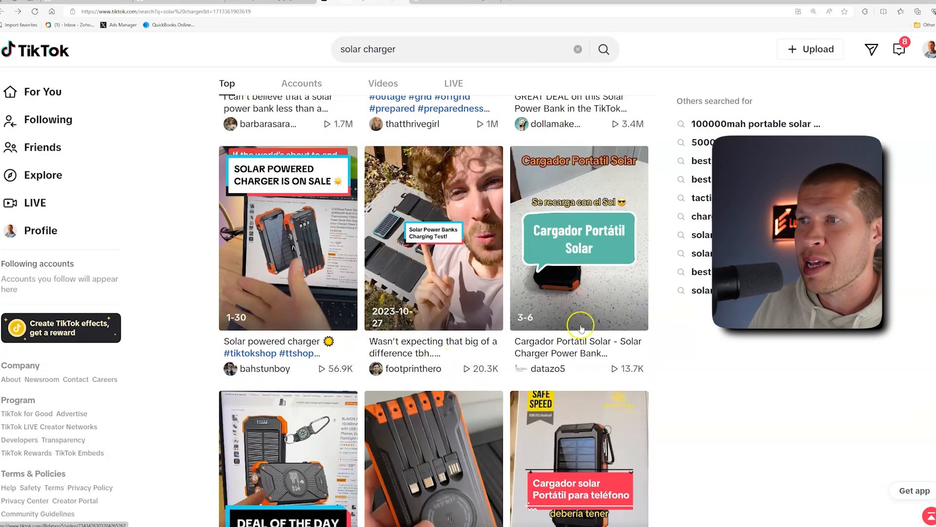
scroll(676, 346, up, 6)
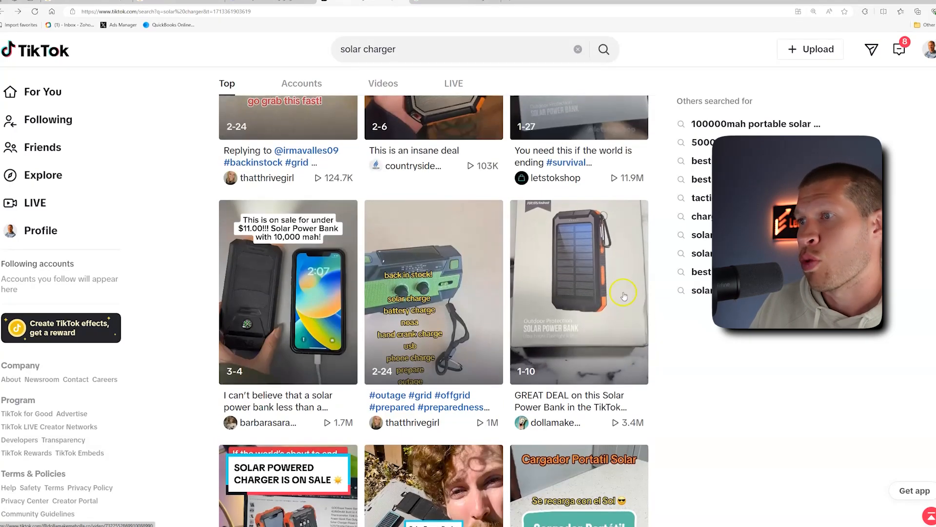
scroll(623, 283, up, 3)
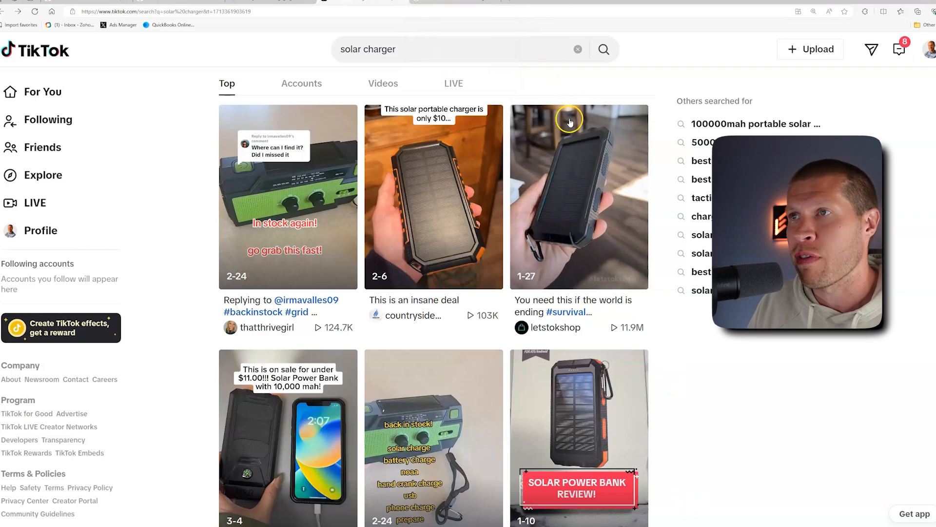
Examine the Google results for "download tiktok video" to find a TikTok downloader site.
click(459, 4)
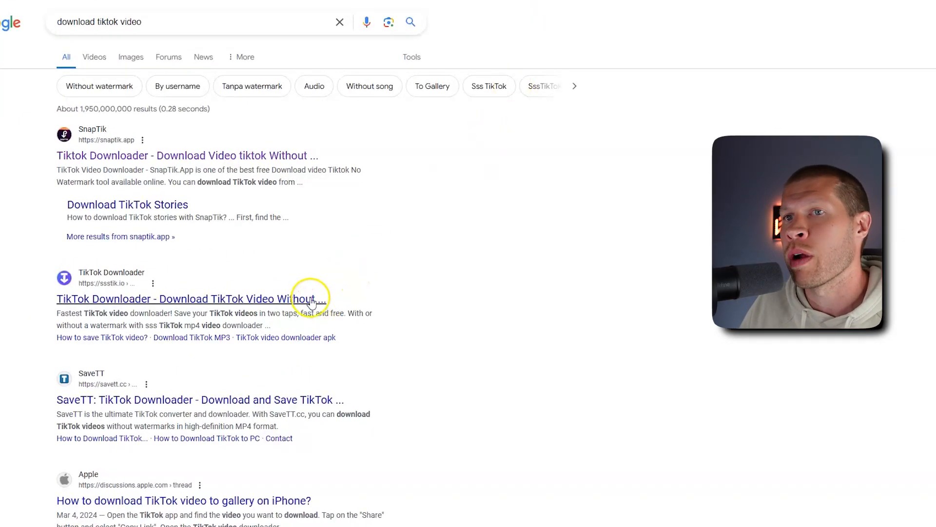
click(361, 295)
click(416, 154)
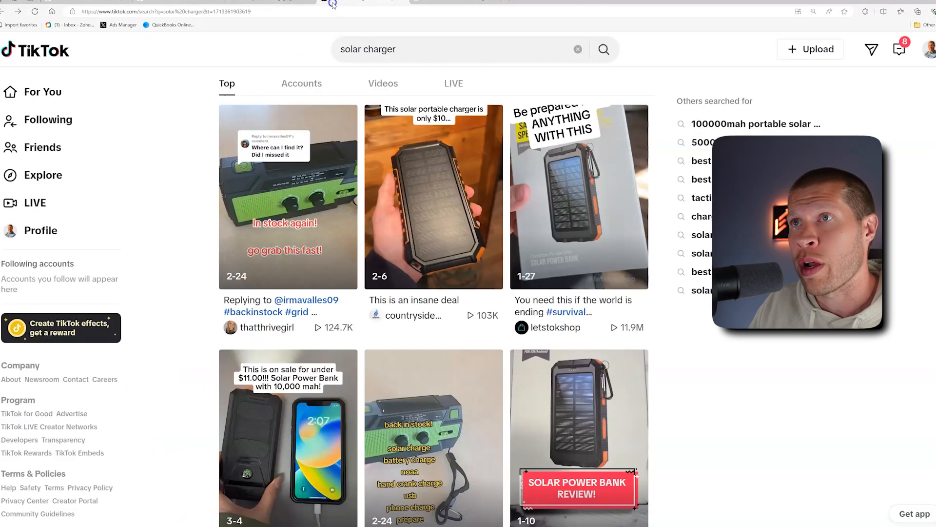
Return to Creatify and choose to upload the product media and details manually instead of analyzing the link.
click(381, 4)
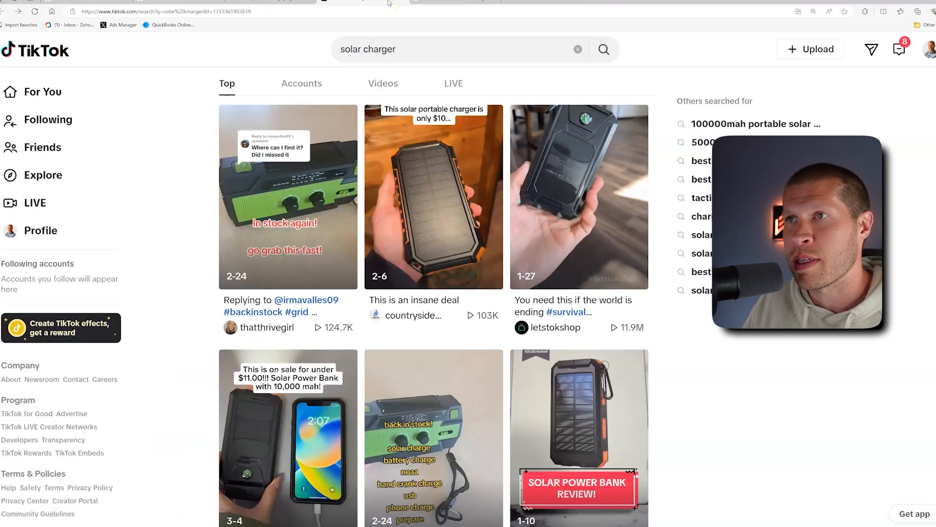
click(389, 262)
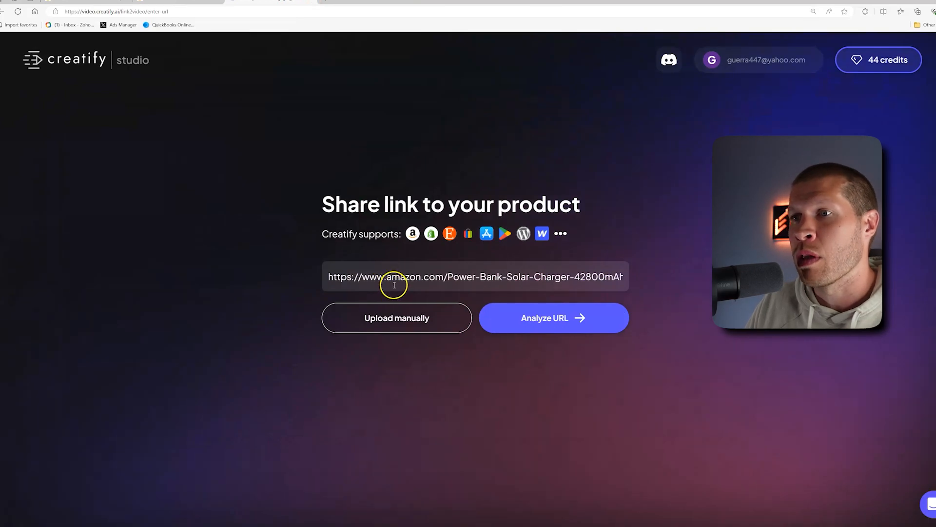
click(388, 319)
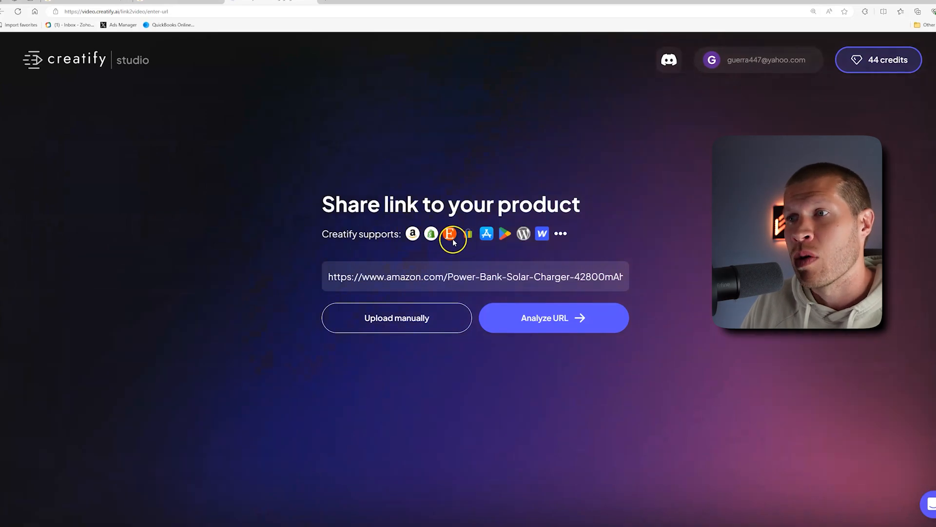
click(428, 318)
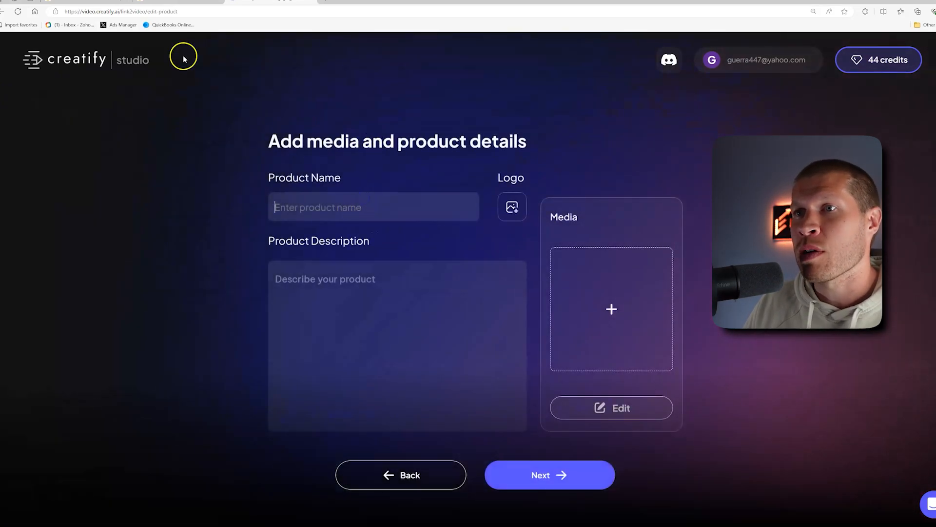
Copy the solar power bank's full title from its Amazon listing into Creatify's product name.
click(125, 4)
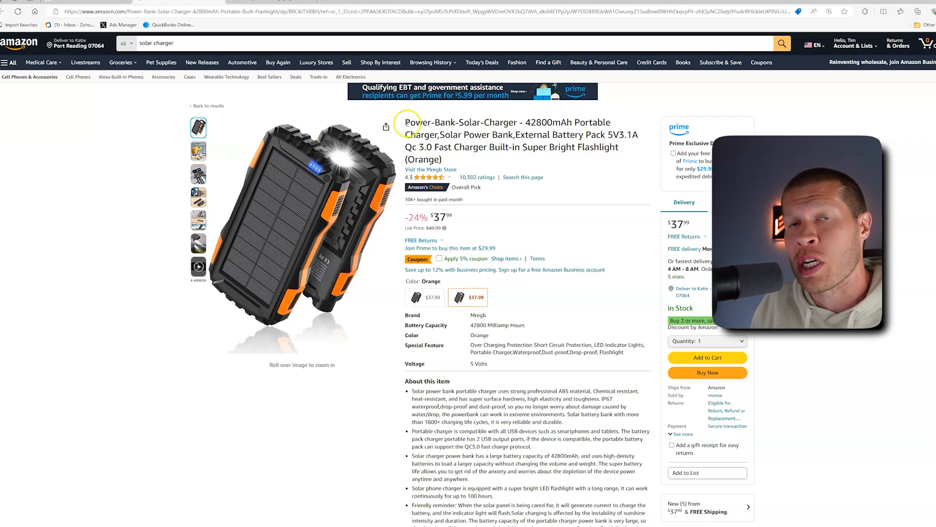
mouse_move(199, 152)
mouse_move(232, 151)
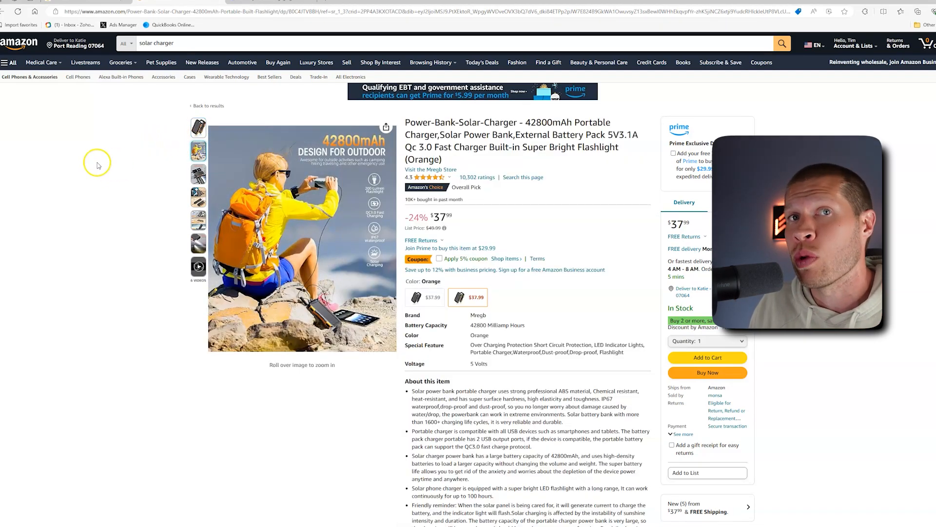
drag(404, 123, 449, 157)
key(ctrl+c)
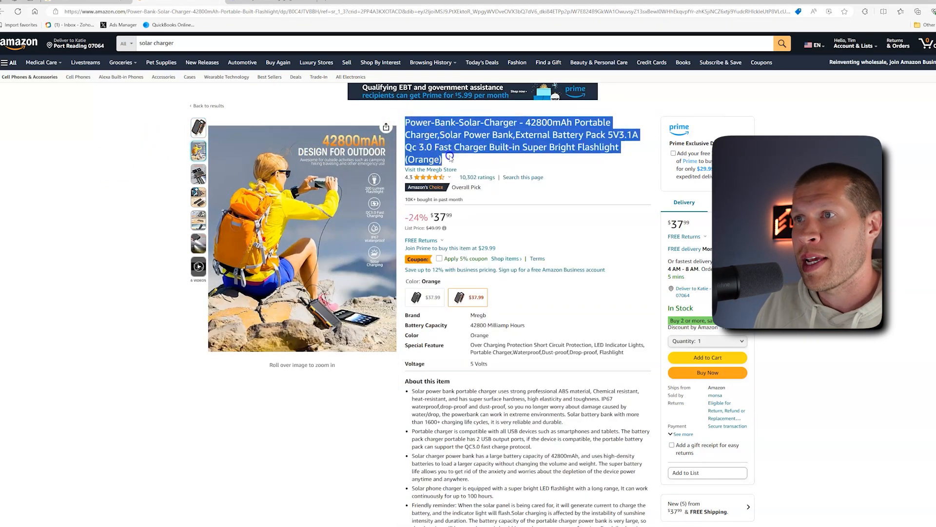
click(268, 2)
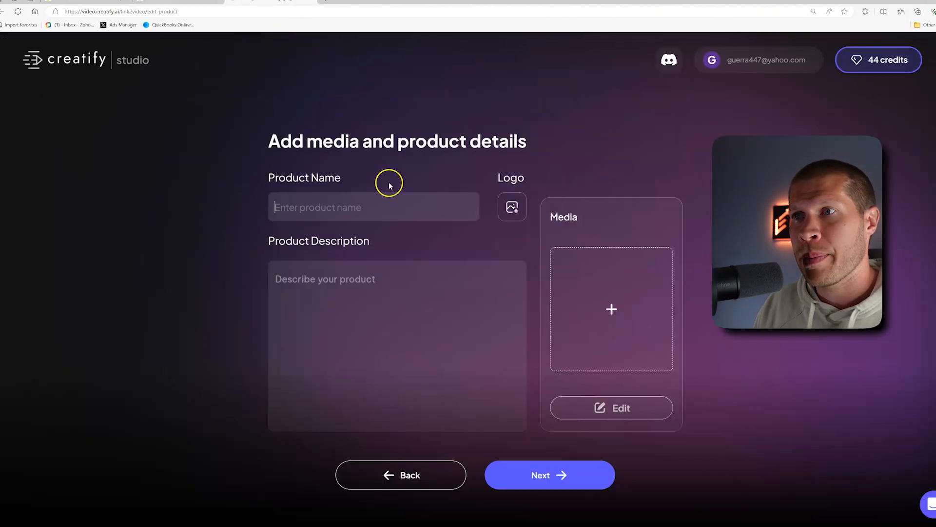
click(388, 205)
key(ctrl+v)
Copy the first four "About this item" bullet points from the Amazon listing into Creatify's product description.
click(369, 287)
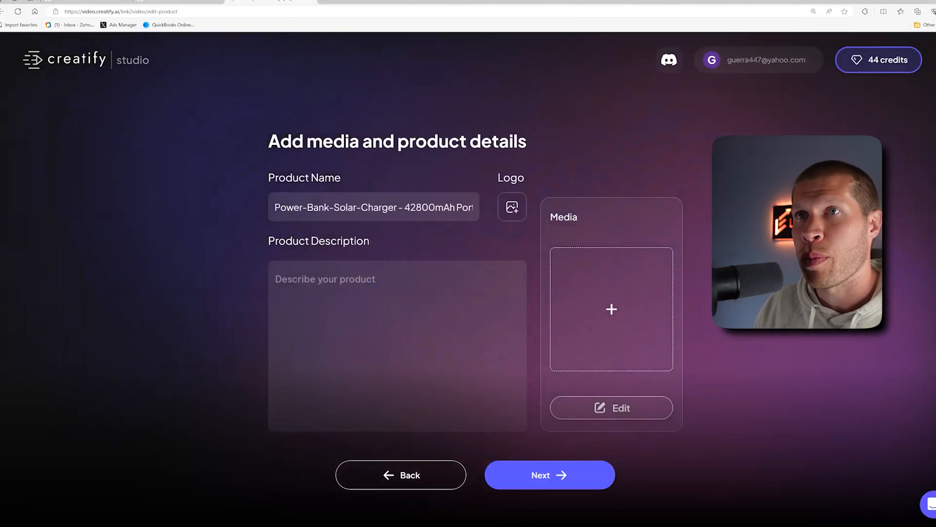
click(195, 3)
scroll(411, 249, down, 5)
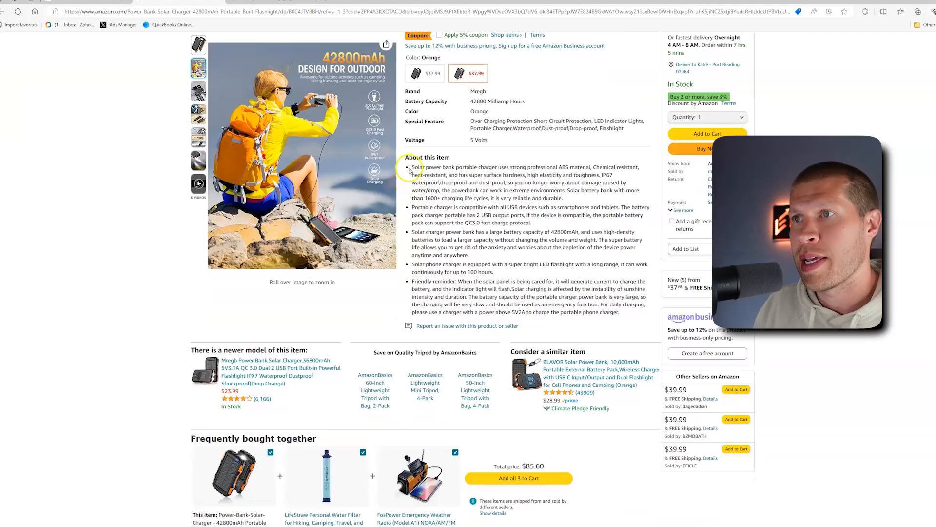
drag(412, 167, 501, 271)
key(ctrl+c)
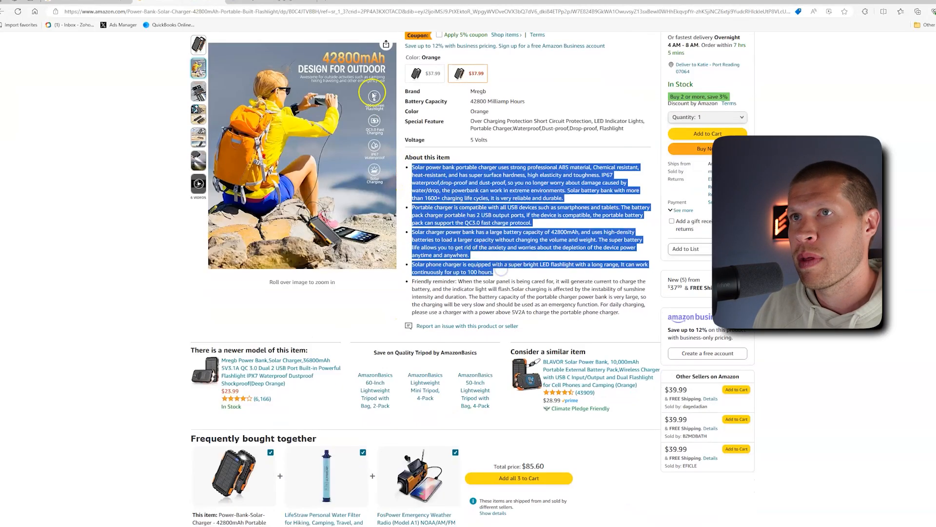
click(291, 2)
click(433, 278)
key(ctrl+v)
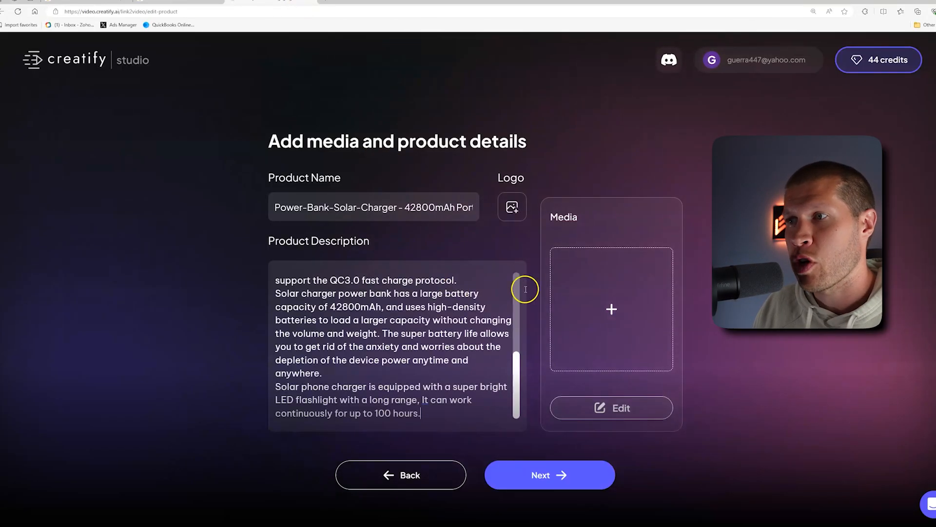
Upload the six Snaptik videos from the Downloads folder to the product's media gallery and save it.
click(596, 303)
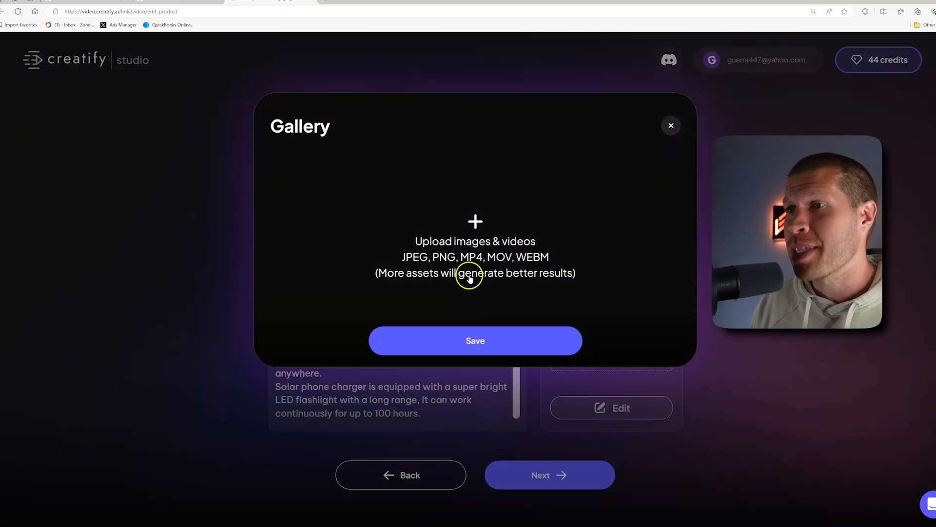
click(470, 226)
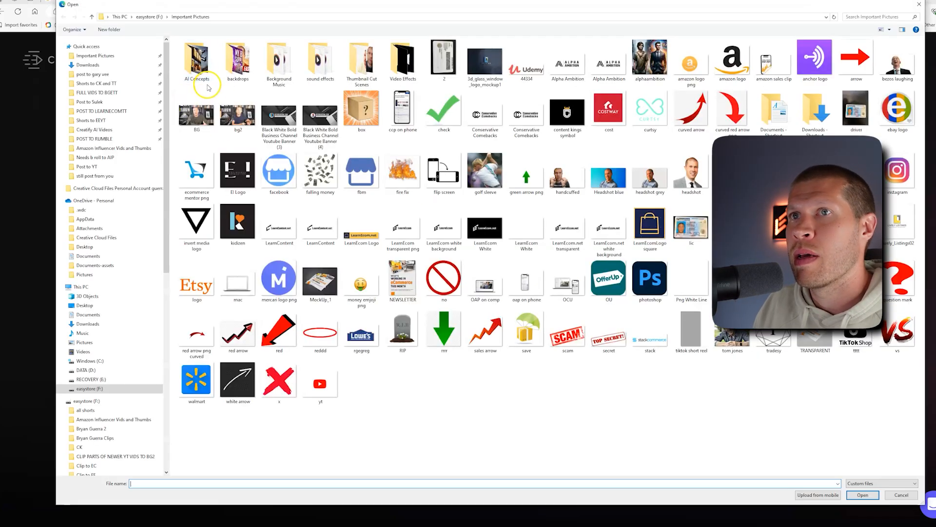
click(138, 65)
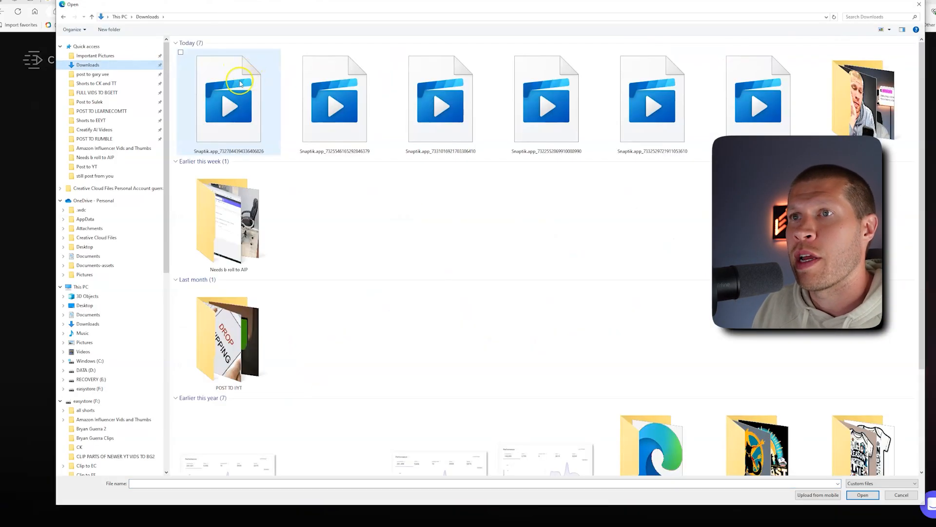
click(234, 82)
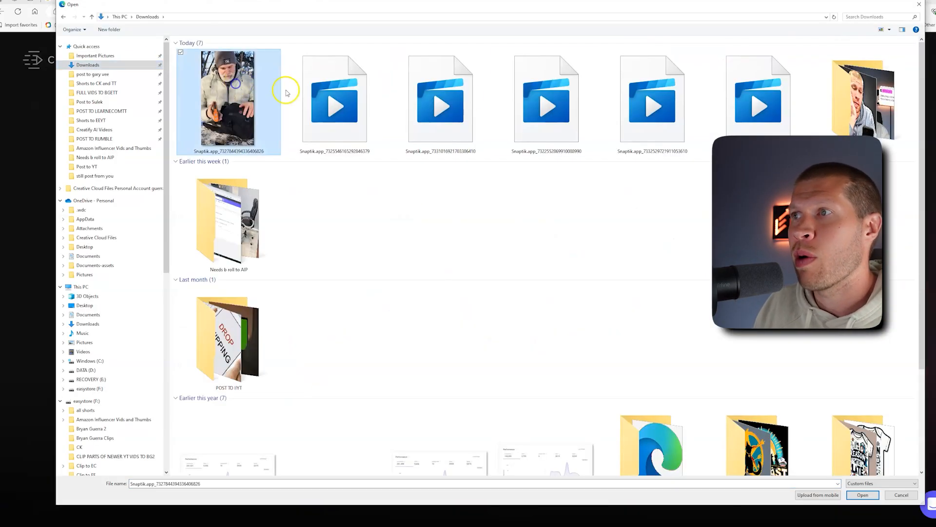
shift+click(730, 107)
click(868, 496)
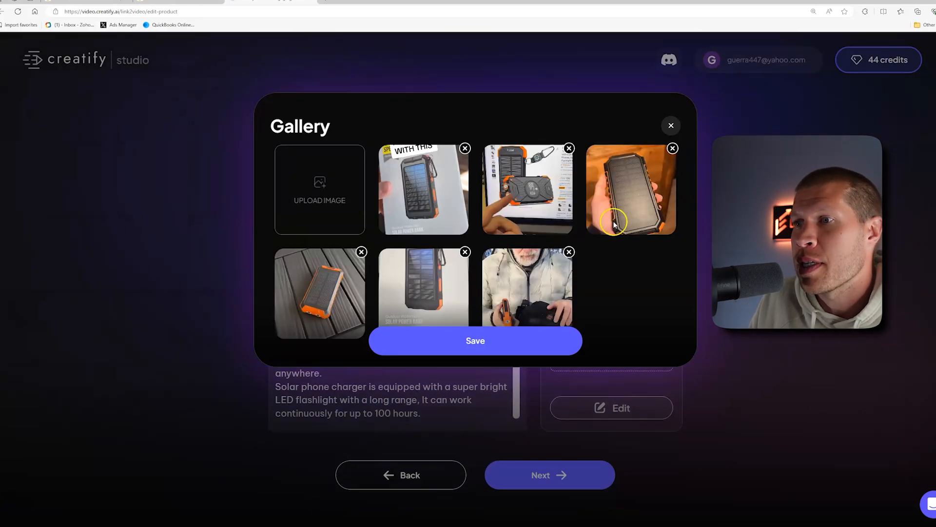
click(510, 344)
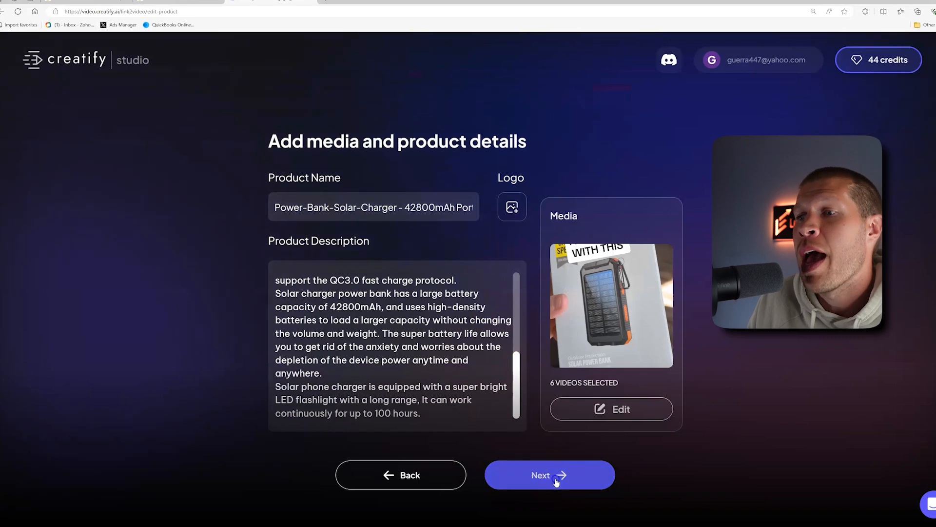
Continue to the video settings, keep the 9:16 aspect ratio and 15 seconds length, and proceed to script selection.
click(558, 473)
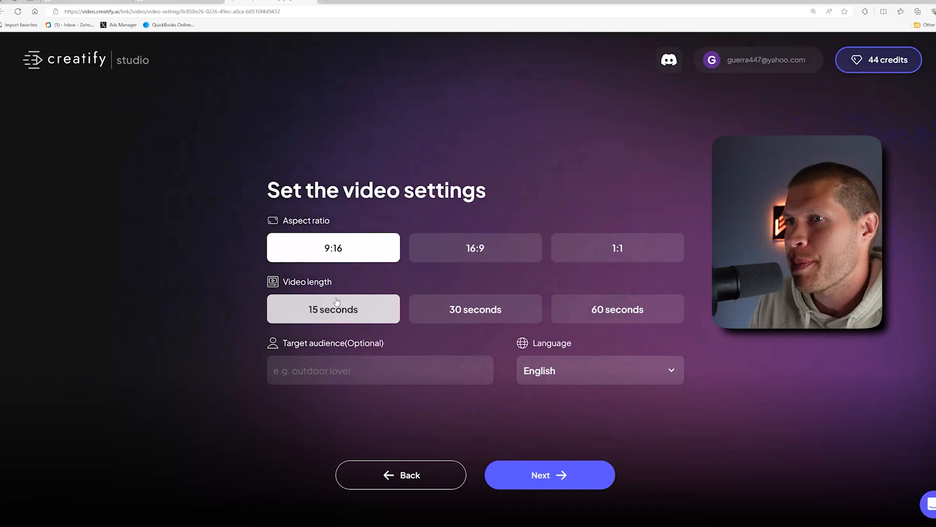
click(341, 247)
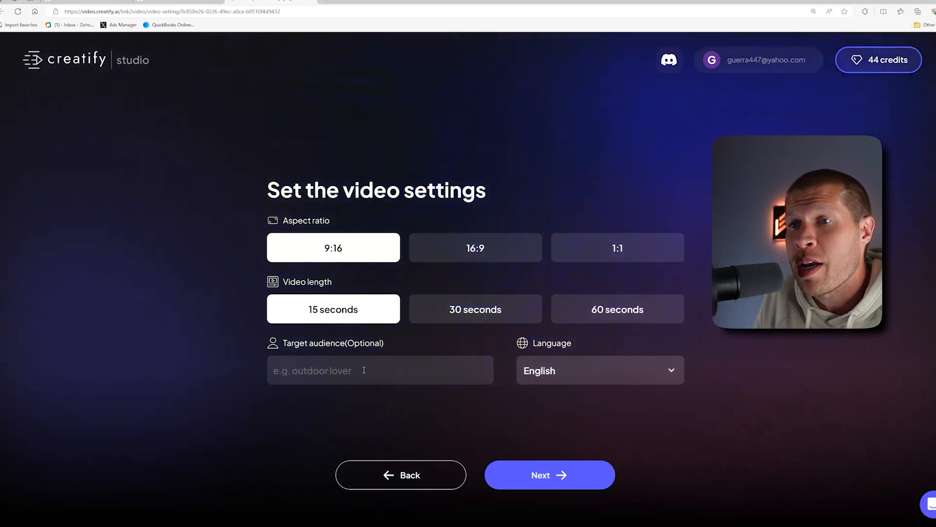
click(512, 479)
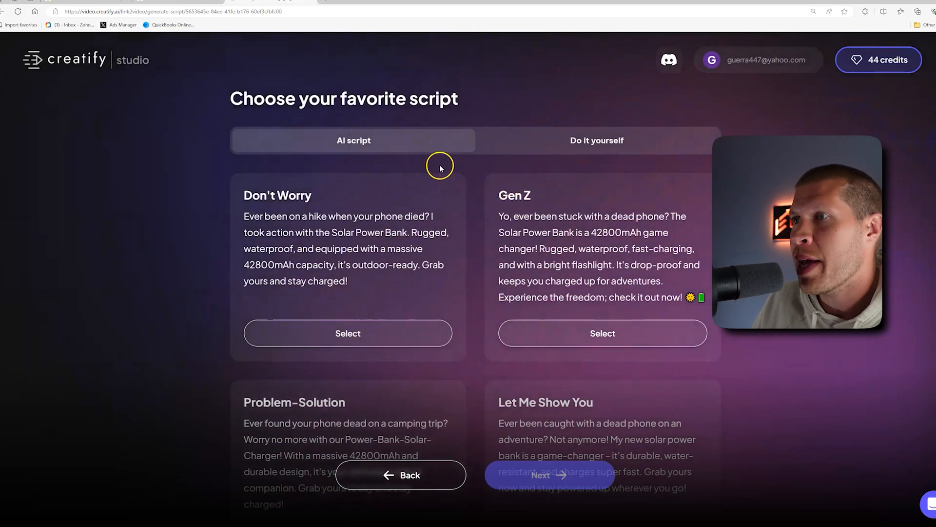
Examine the option to write a custom script and read through the four AI-generated scripts.
click(568, 146)
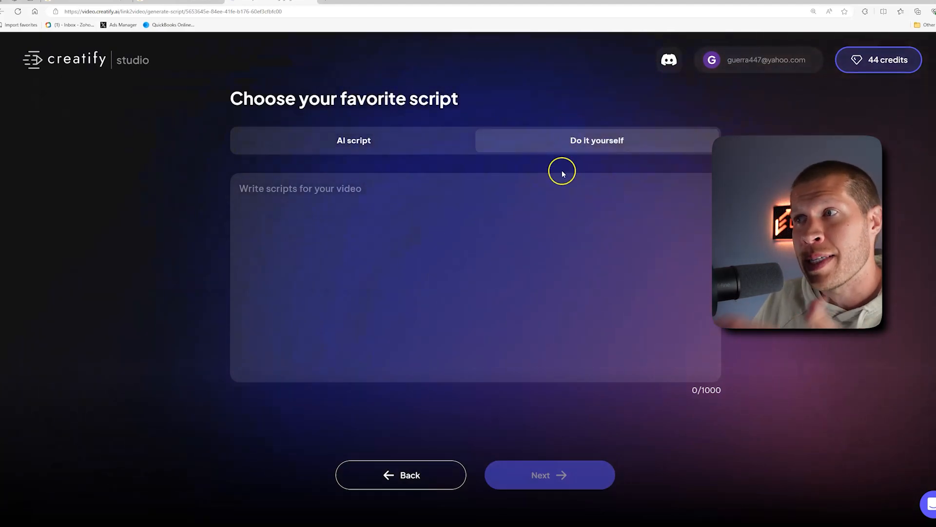
click(387, 149)
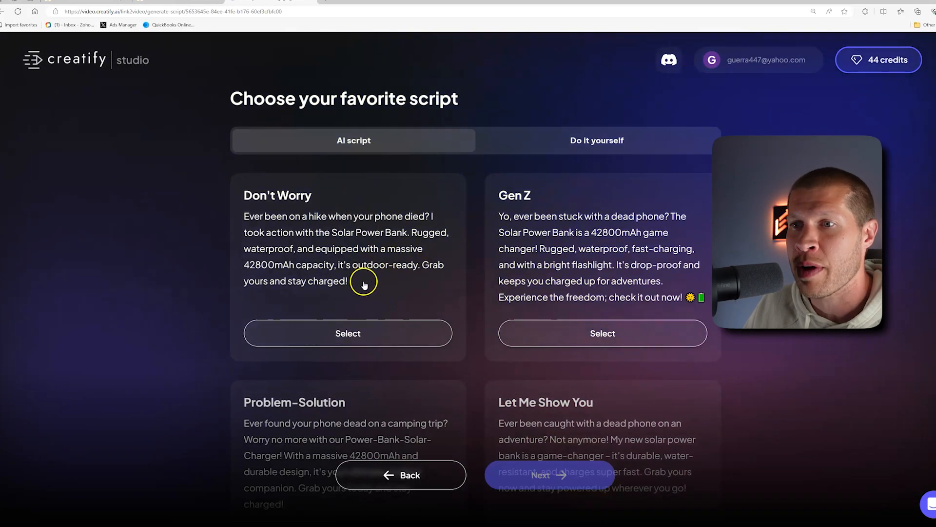
scroll(365, 280, down, 2)
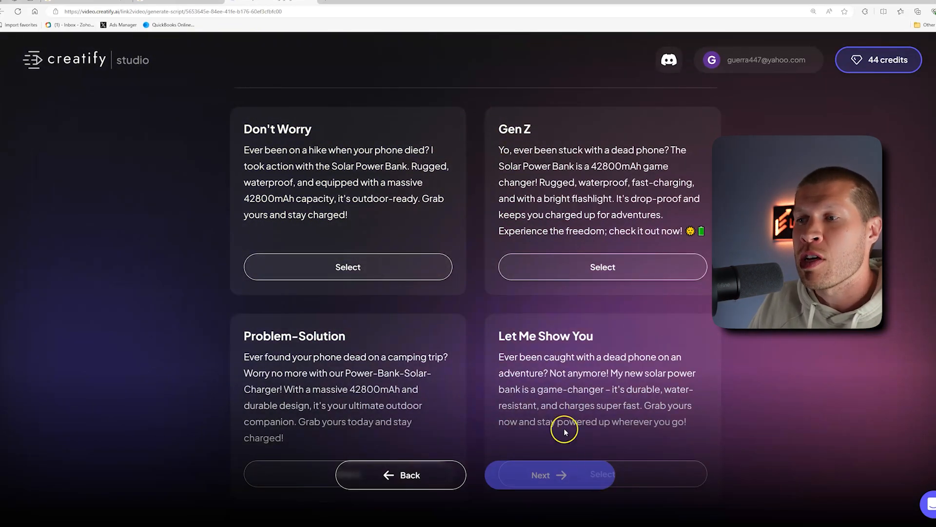
scroll(556, 426, down, 2)
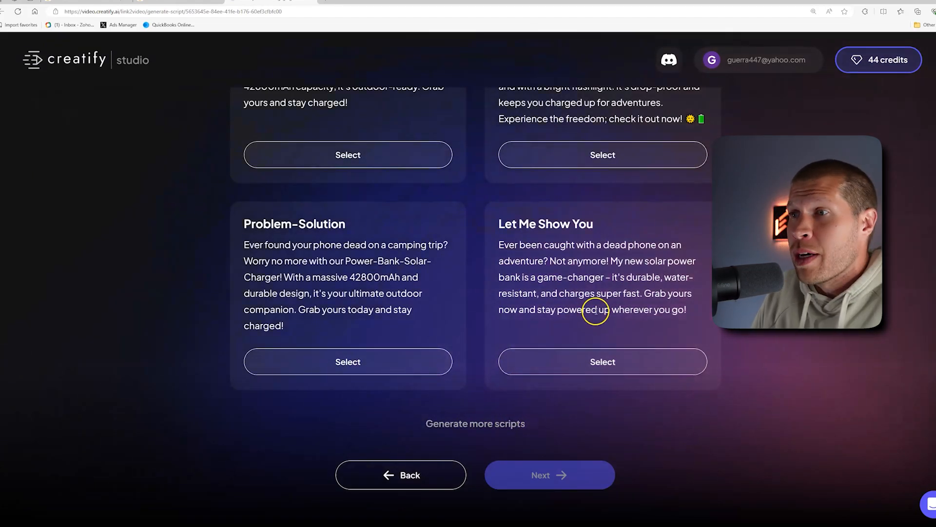
click(492, 413)
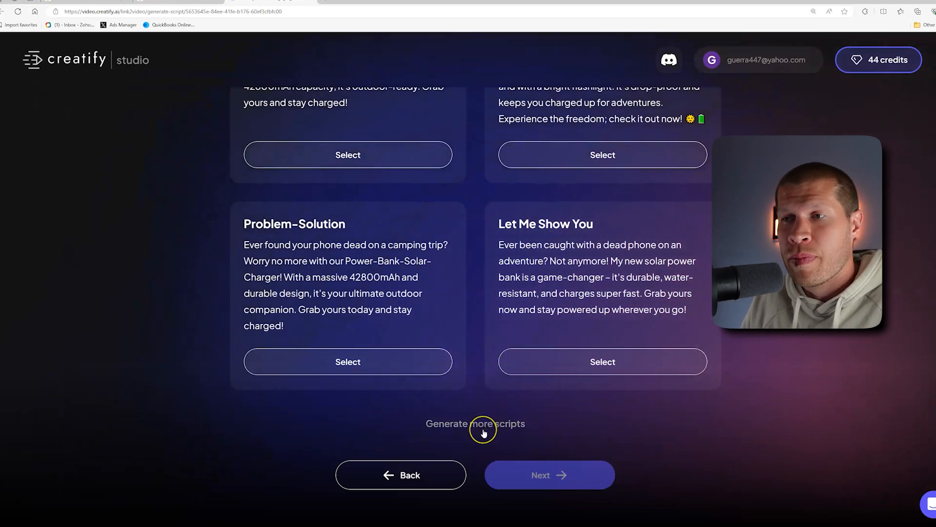
scroll(465, 420, up, 3)
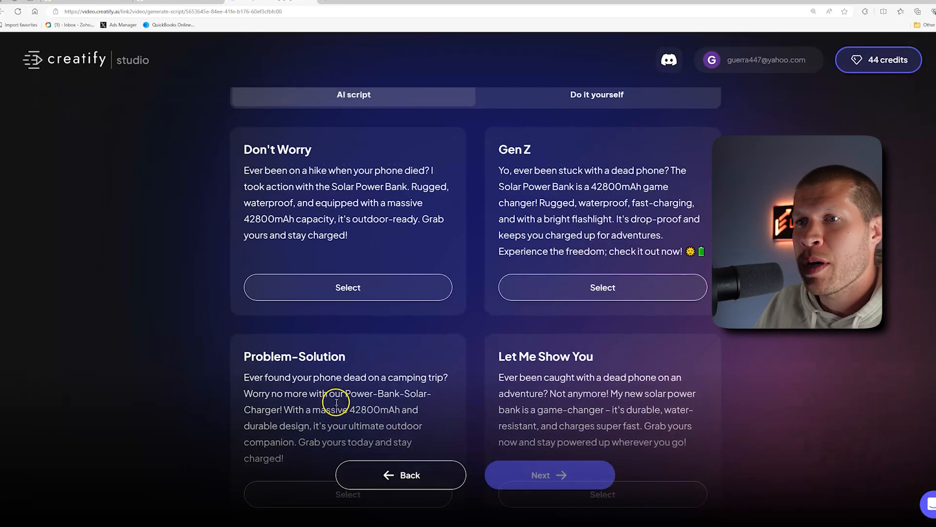
scroll(386, 241, down, 3)
click(386, 240)
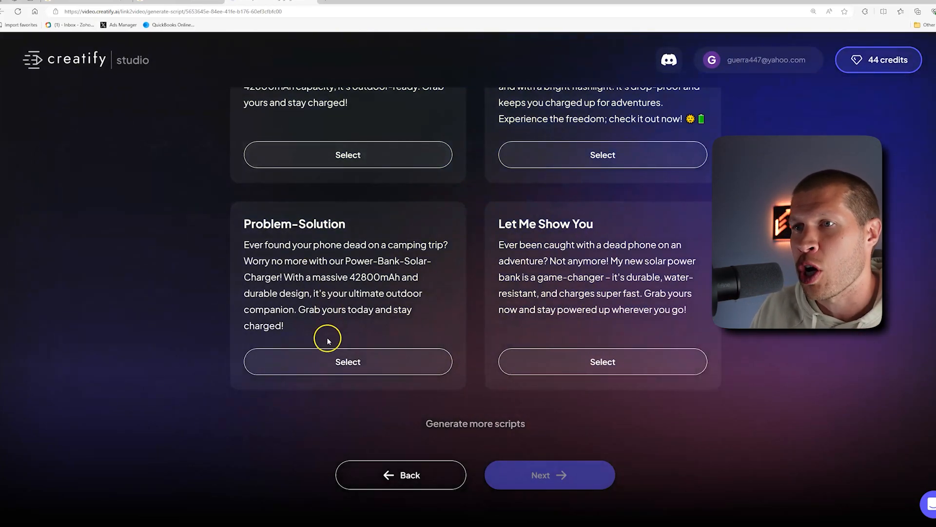
Choose the Problem-Solution script after trying out the editing option and the Let Me Show You script.
click(331, 367)
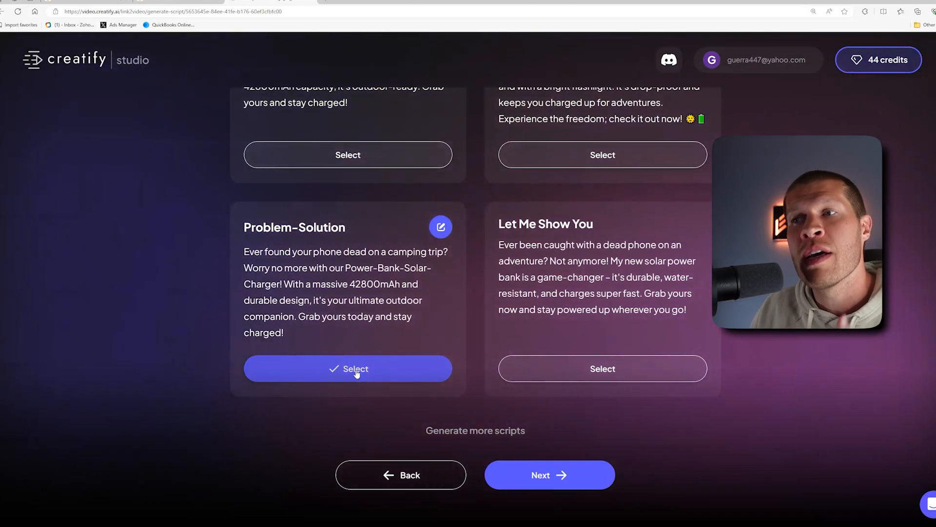
click(441, 226)
click(358, 320)
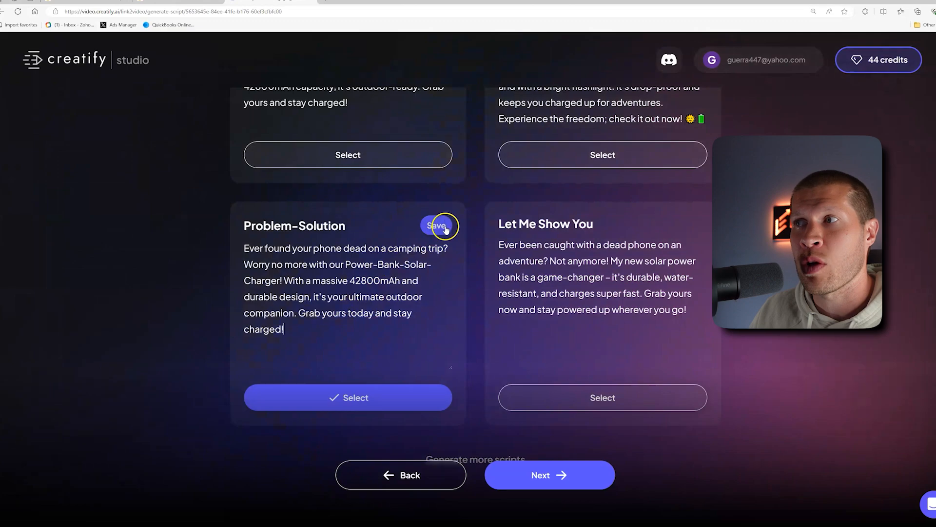
click(596, 397)
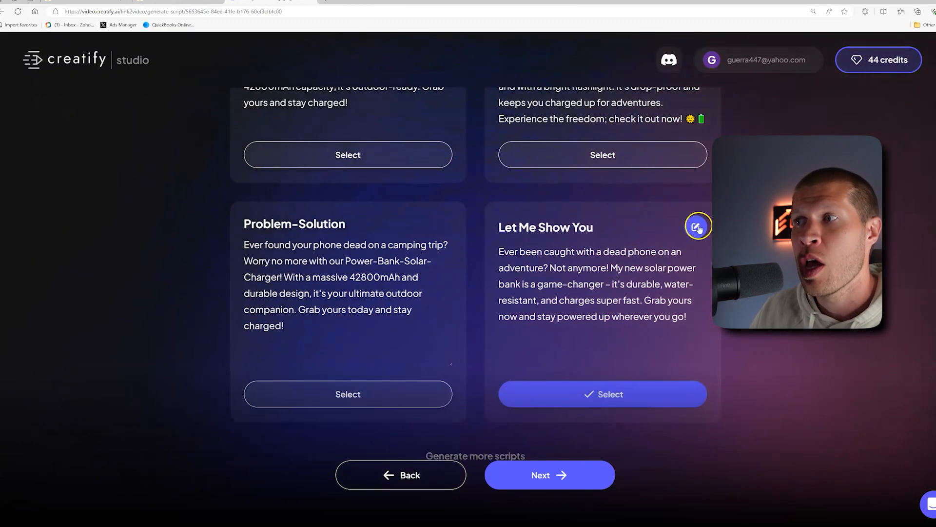
click(350, 393)
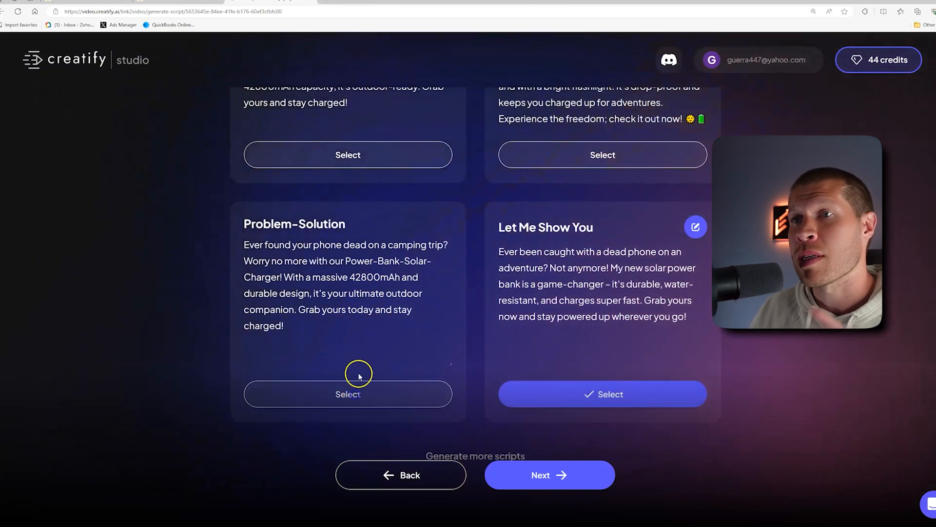
Edit the Problem-Solution script, replacing "42800mAh and" with "battery and" so it reads "With a massive battery and durable design".
click(441, 227)
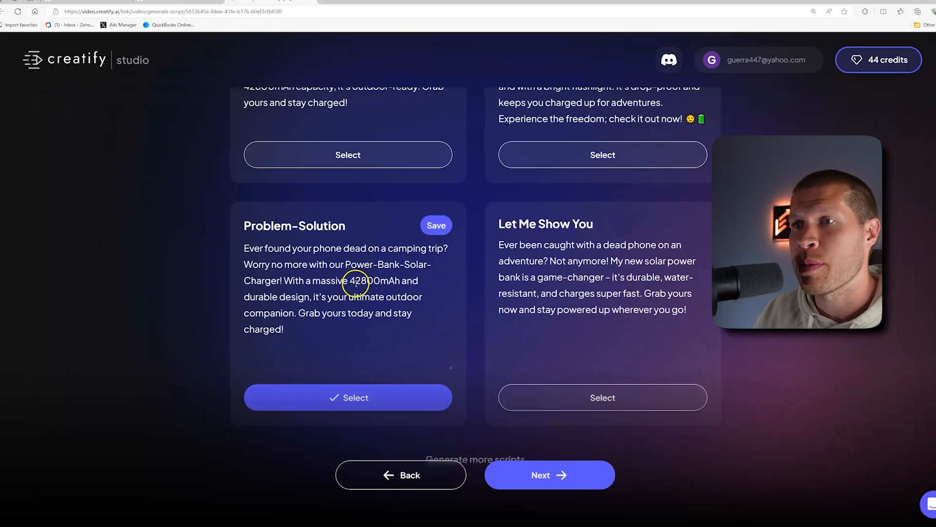
drag(350, 280, 399, 280)
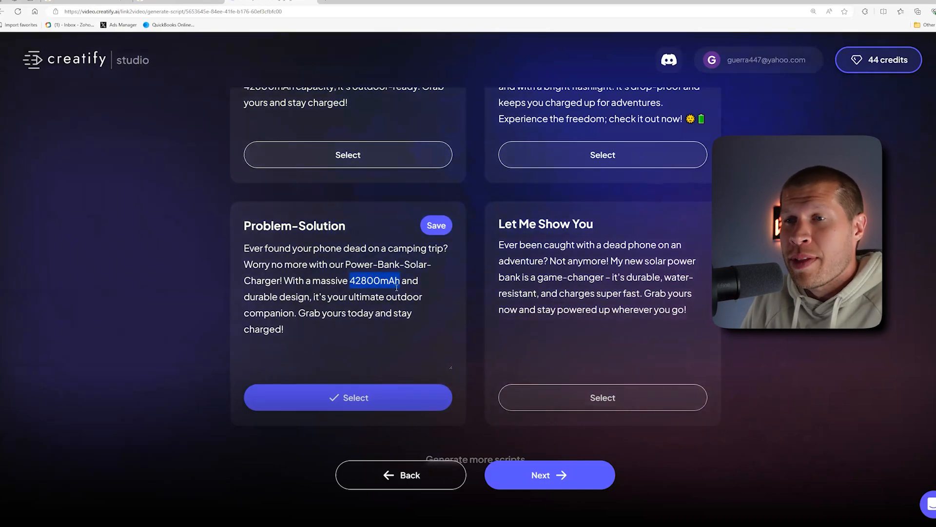
key(BackSpace)
key(Delete)
key(Delete)
key(Delete)
key(Delete)
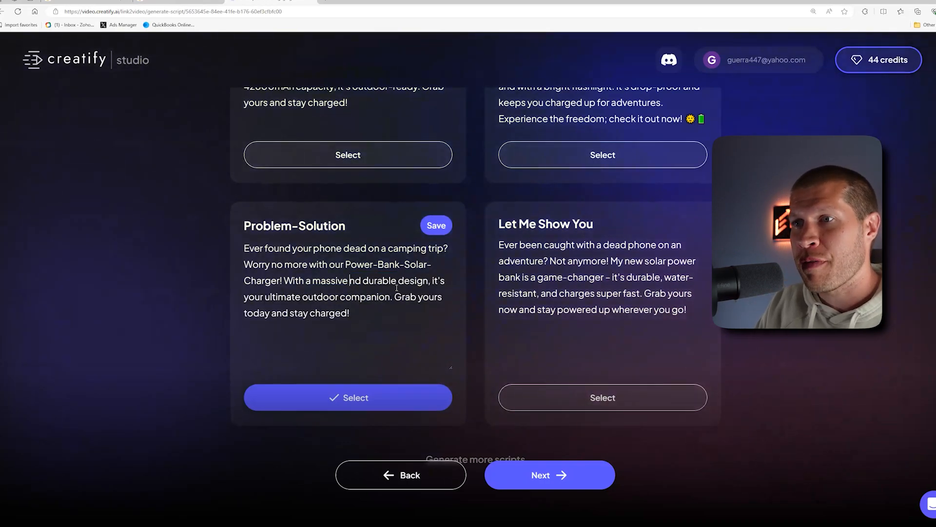
text(battery and)
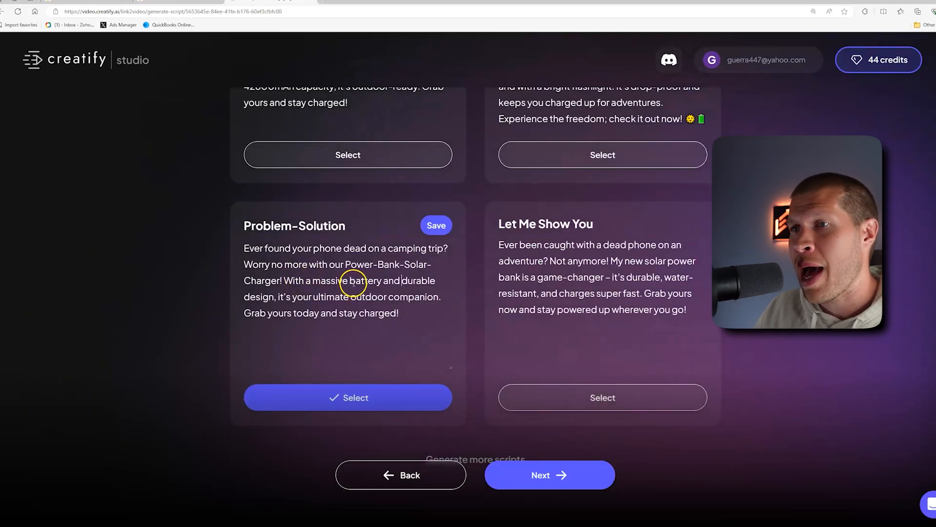
Make sure the edited Problem-Solution script is the selected one and continue to the visual styles.
click(337, 403)
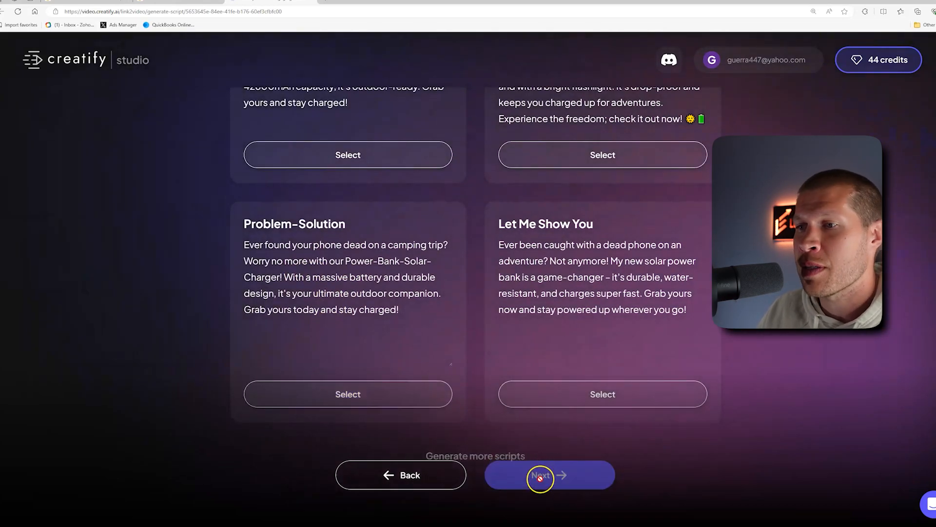
click(388, 393)
click(530, 474)
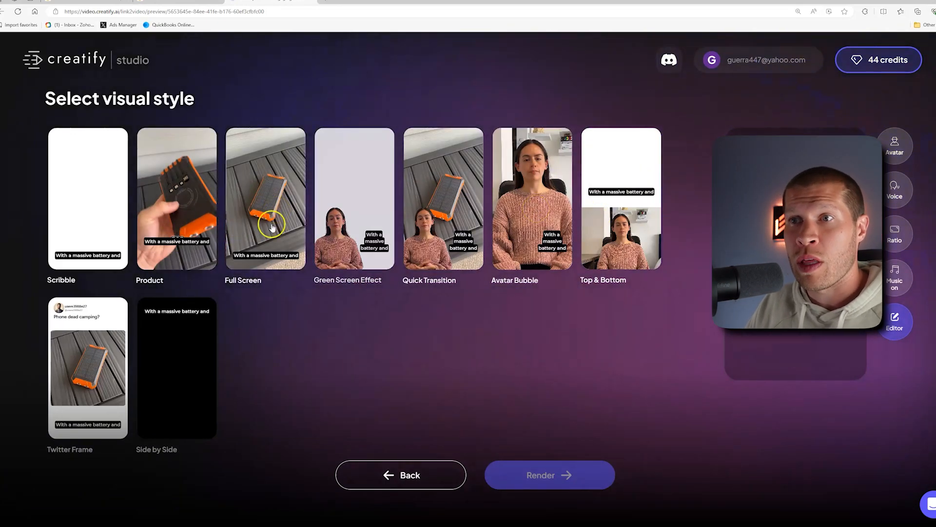
Try the Avatar Bubble visual style, settle on the Product style, and open that video in the editor.
click(191, 208)
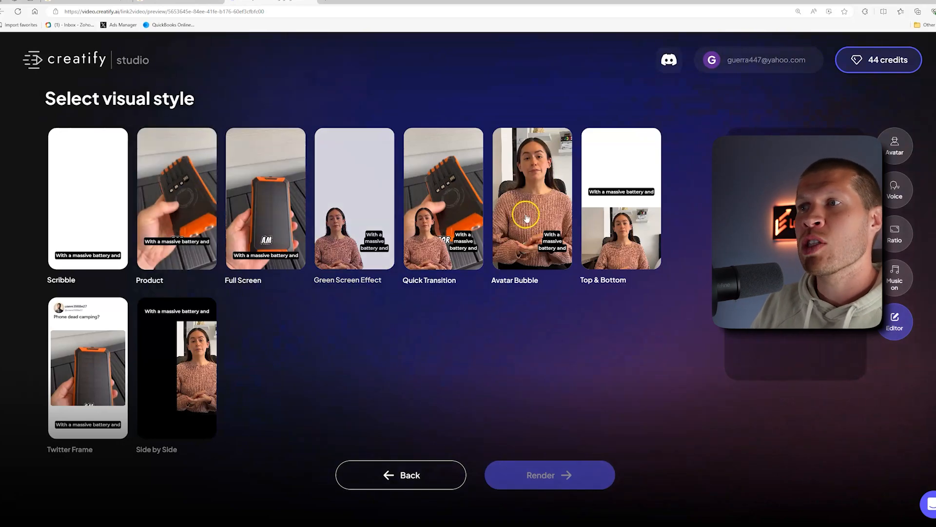
click(544, 234)
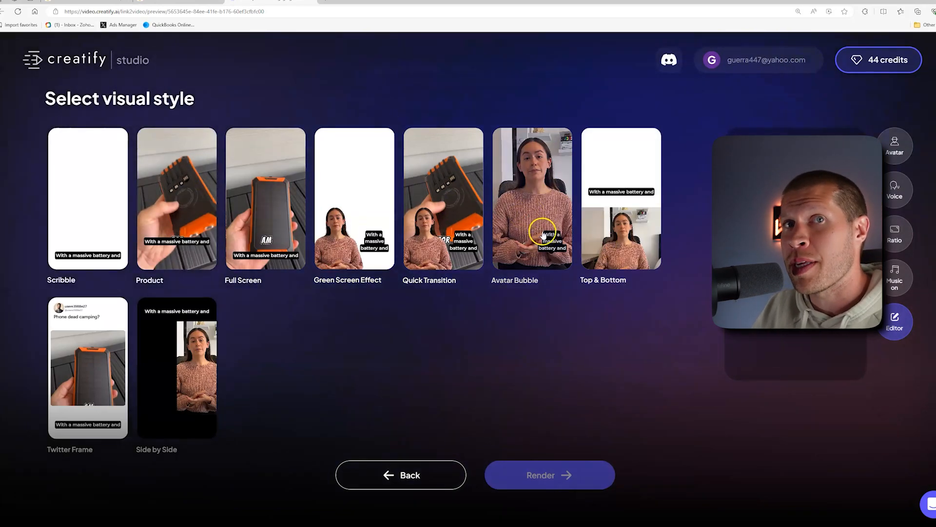
click(542, 234)
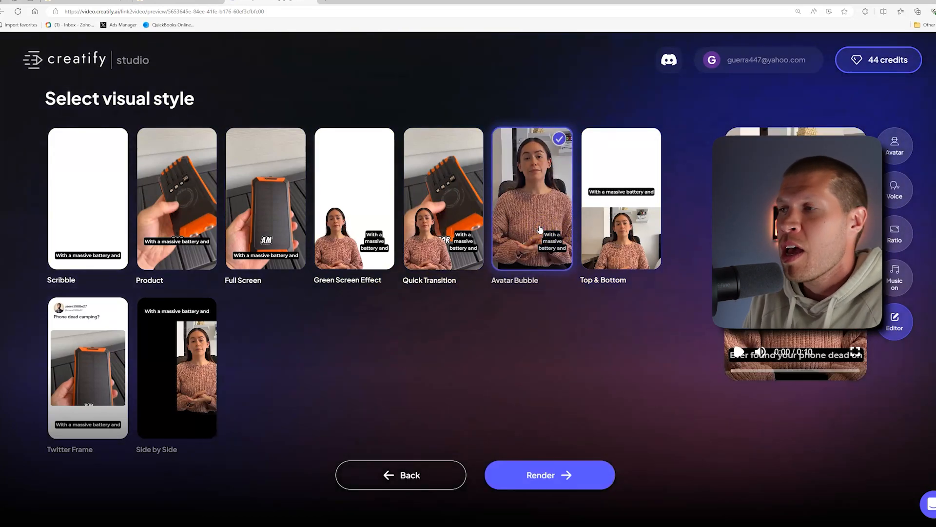
click(540, 230)
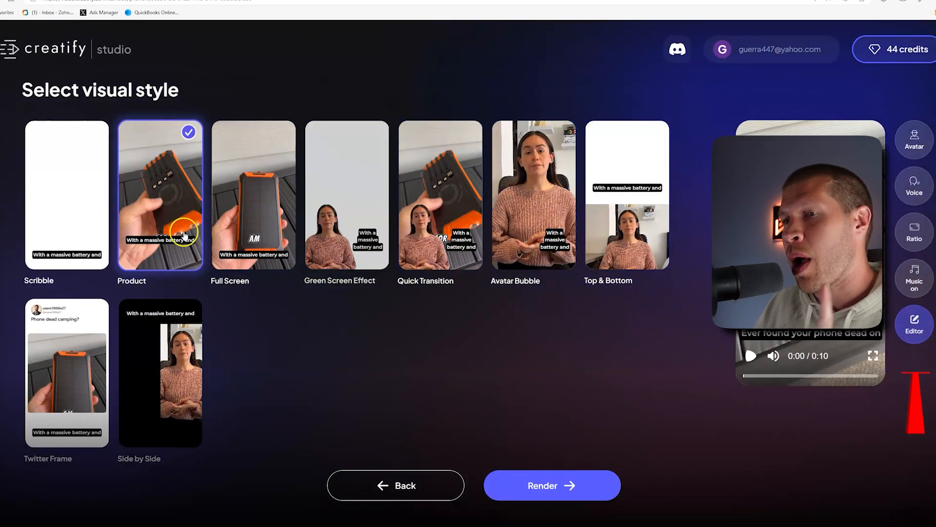
click(913, 320)
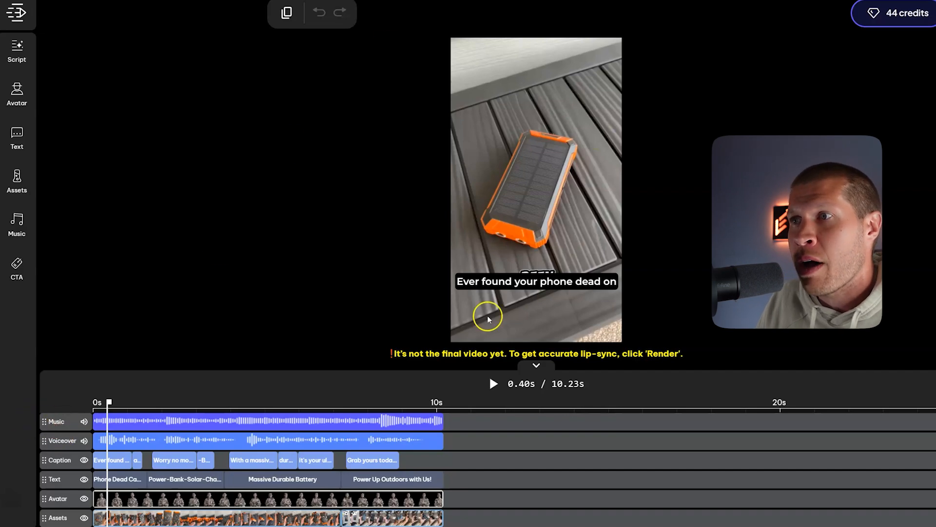
Mute the music track and hide the text and avatar tracks in the video timeline.
click(84, 422)
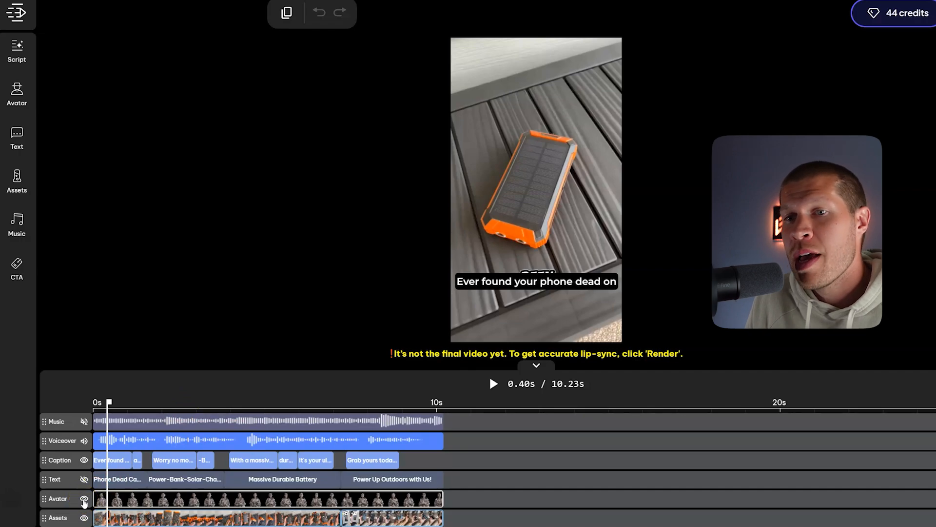
click(84, 498)
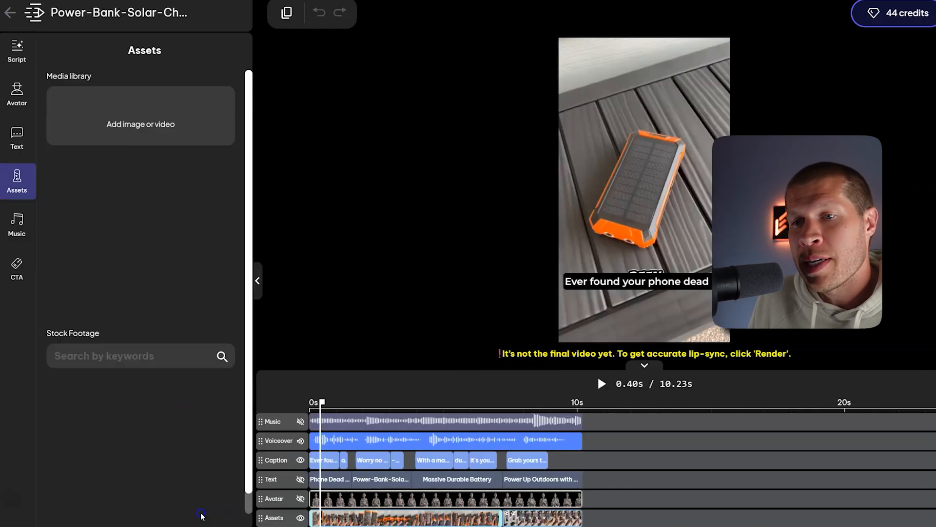
Shorten the first clip on the Assets track so it ends at about 2.4 seconds.
click(200, 516)
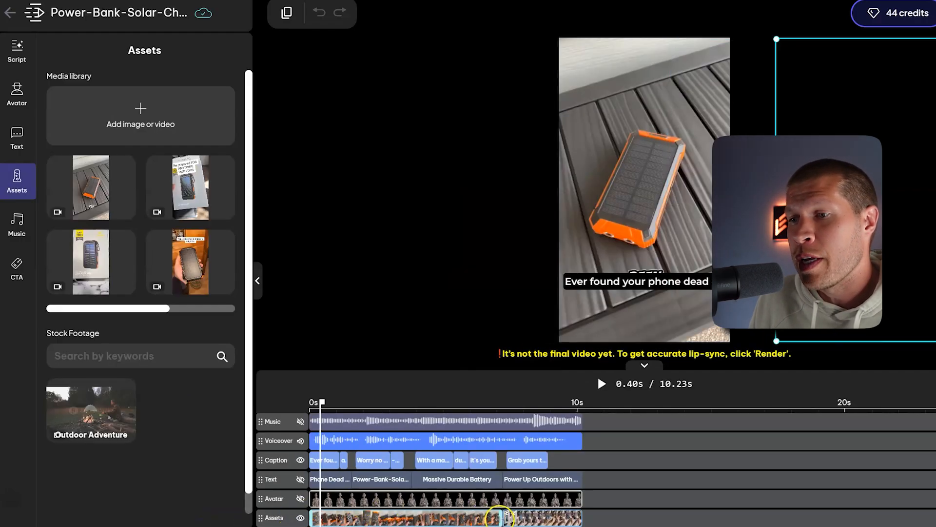
drag(500, 516, 372, 516)
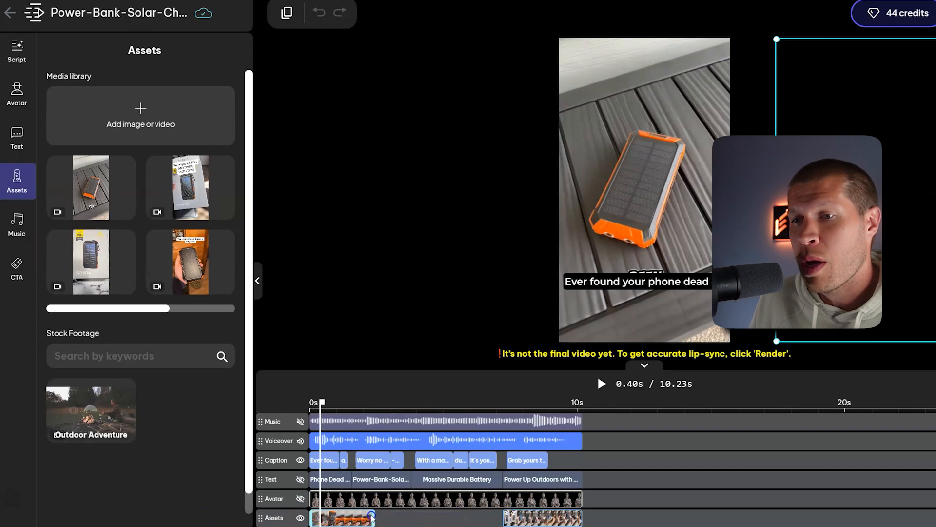
Move the last Assets clip directly behind the first, and append the boxed power bank video and the handheld "only $10" charger video.
drag(532, 516, 405, 521)
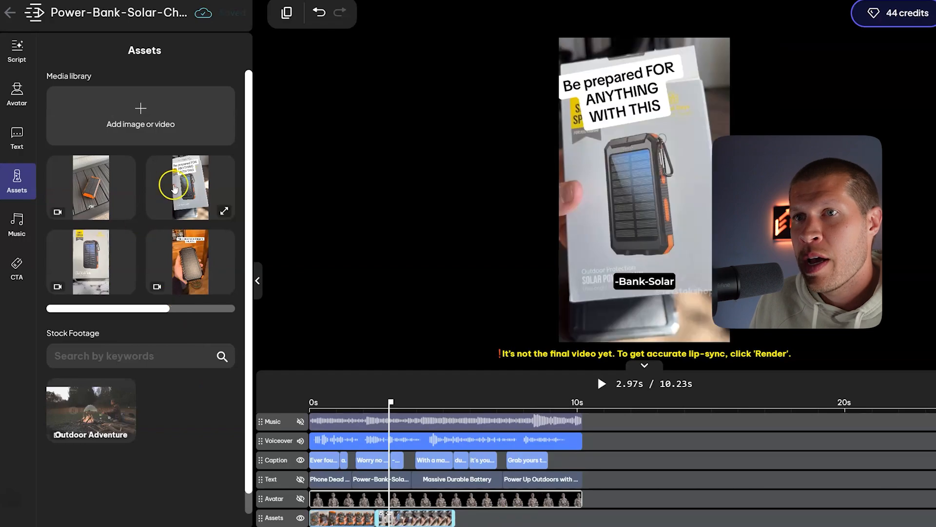
drag(173, 185, 589, 518)
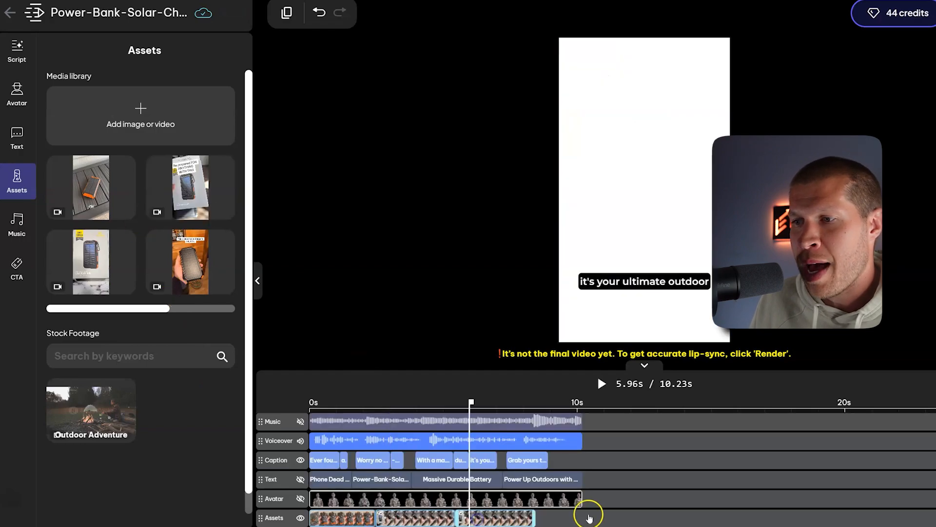
drag(215, 268, 583, 521)
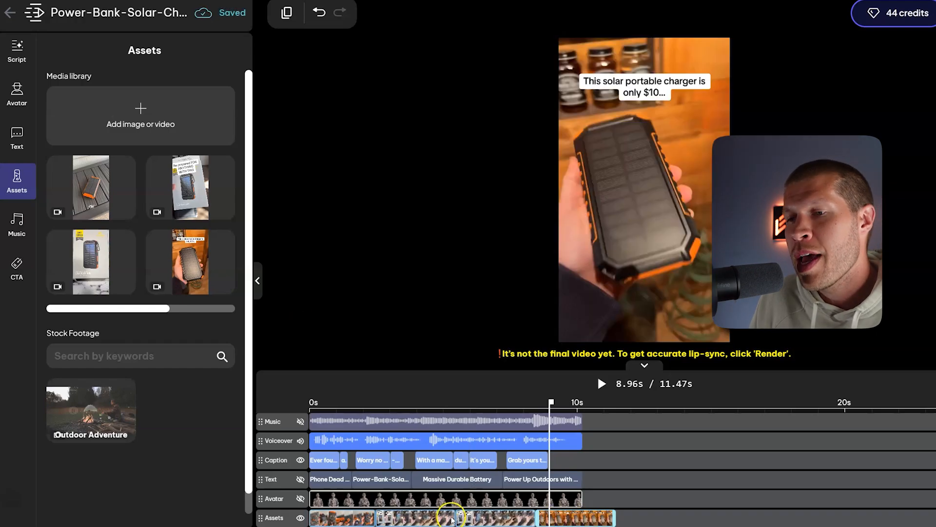
Shorten the second Assets clip slightly and move the third and fourth clips earlier so that no gaps remain between them.
click(452, 514)
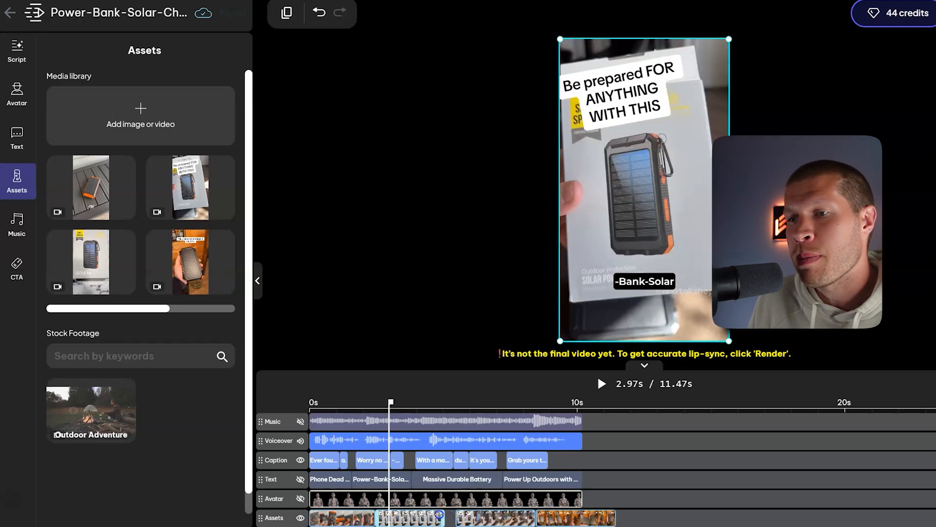
drag(450, 514, 470, 520)
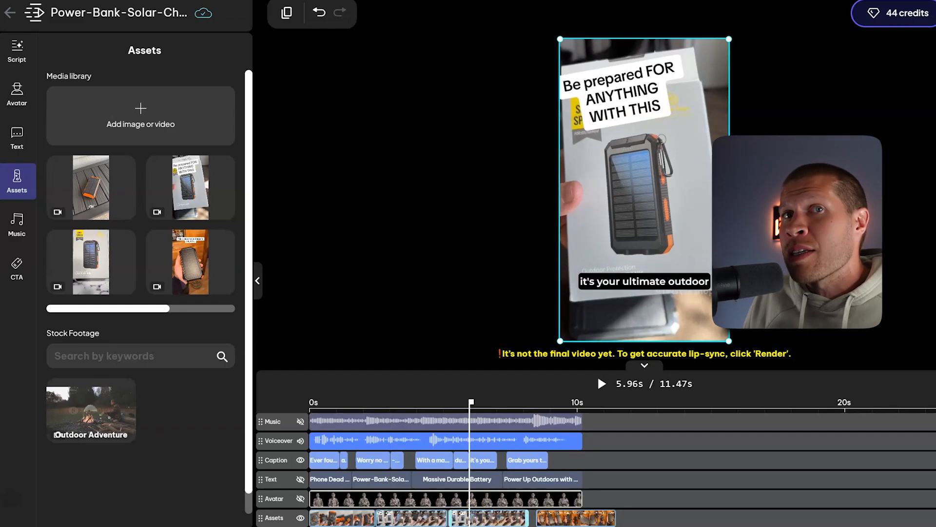
drag(572, 524, 566, 523)
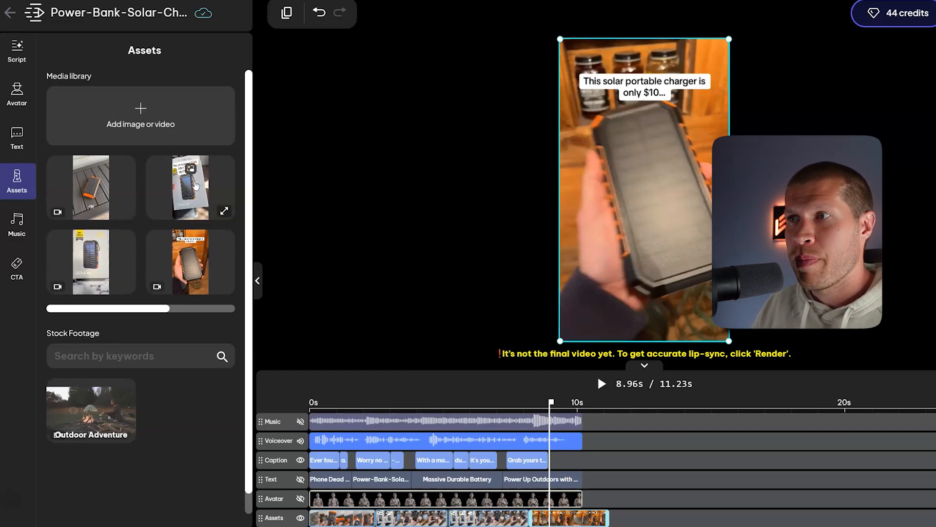
Try the boxed power bank video as the last Assets clip and put the "only $10" charger video back.
drag(194, 183, 571, 522)
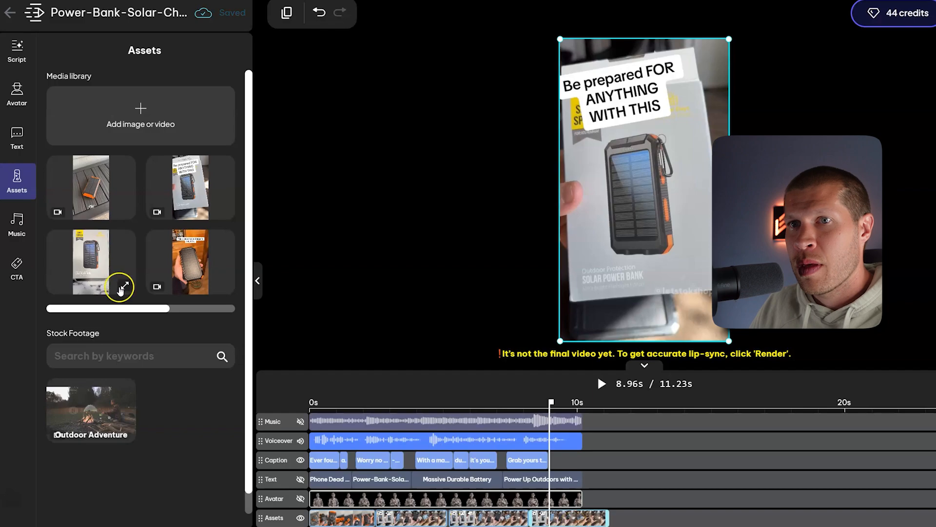
drag(190, 249, 566, 520)
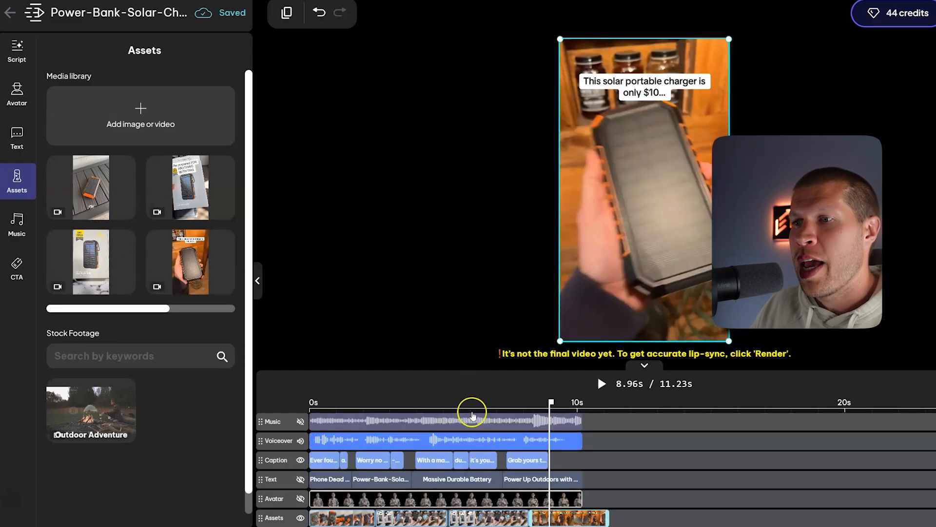
Preview the video from the start and shorten the last Assets clip to the voiceover's end, at about 10.3 seconds.
drag(551, 402, 311, 402)
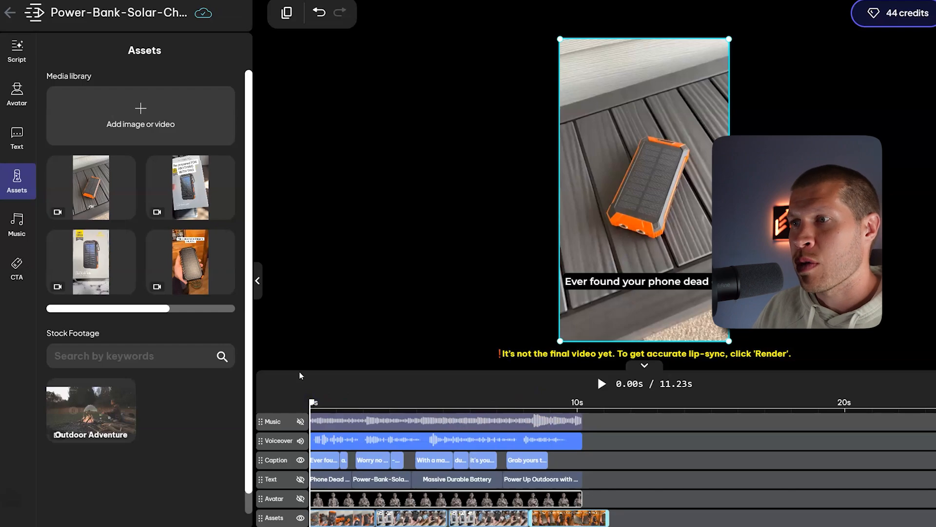
click(601, 384)
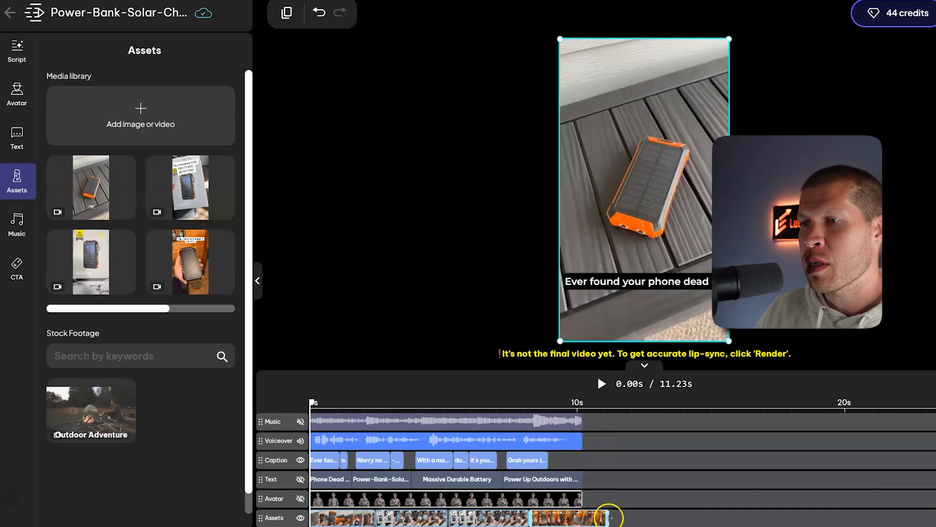
drag(609, 516, 583, 515)
Compare the Assets clips and set the third one to use the source footage from about 00:11 to 00:15, showing the power bank's back.
click(330, 519)
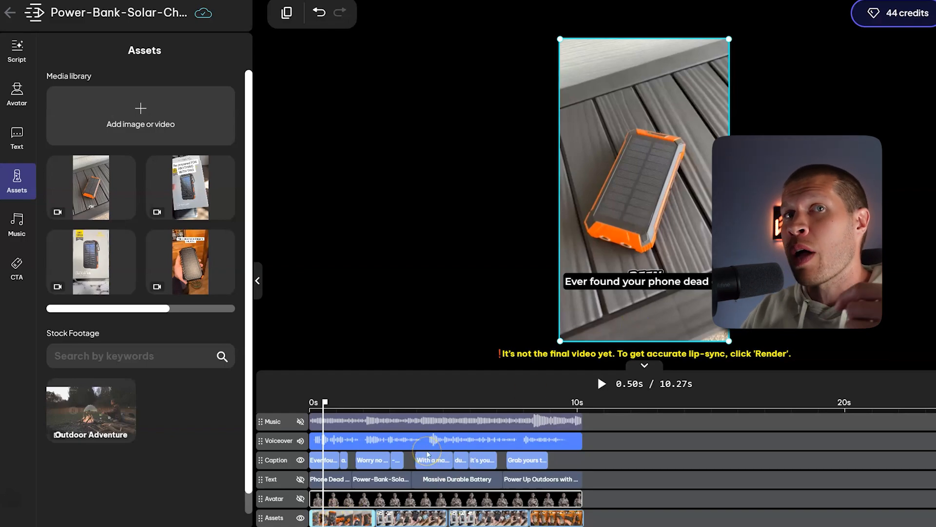
click(415, 517)
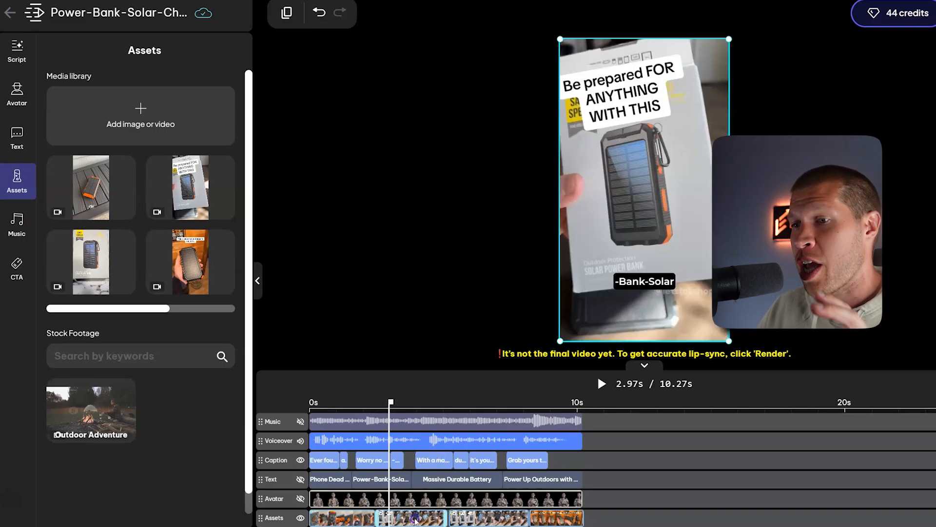
click(483, 519)
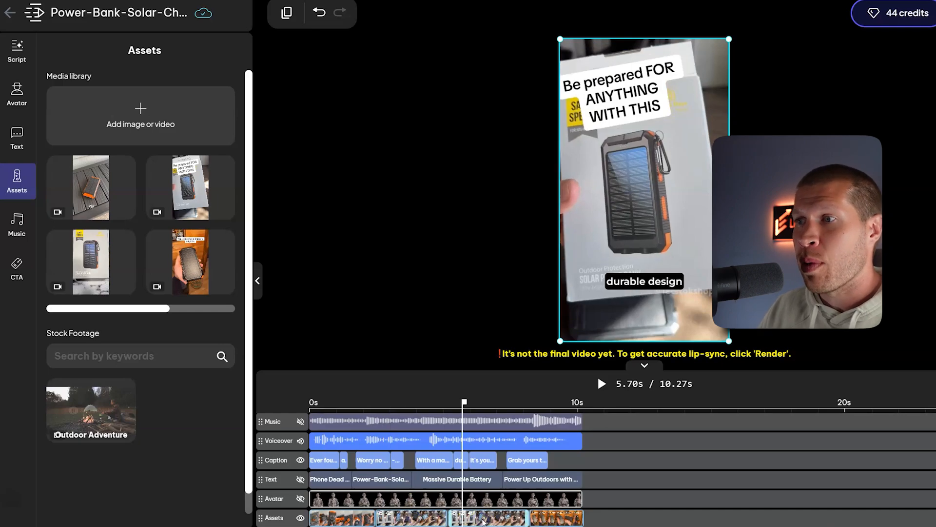
click(426, 519)
click(471, 521)
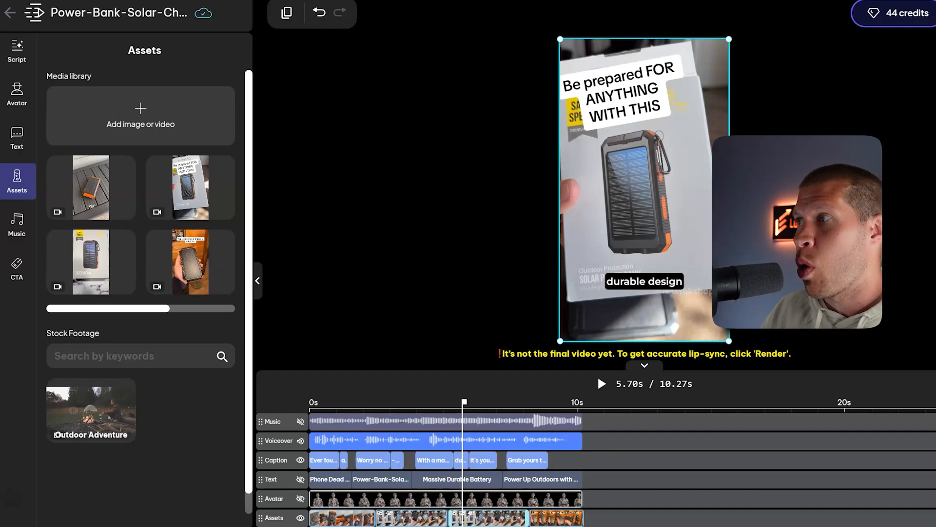
double_click(471, 520)
click(594, 161)
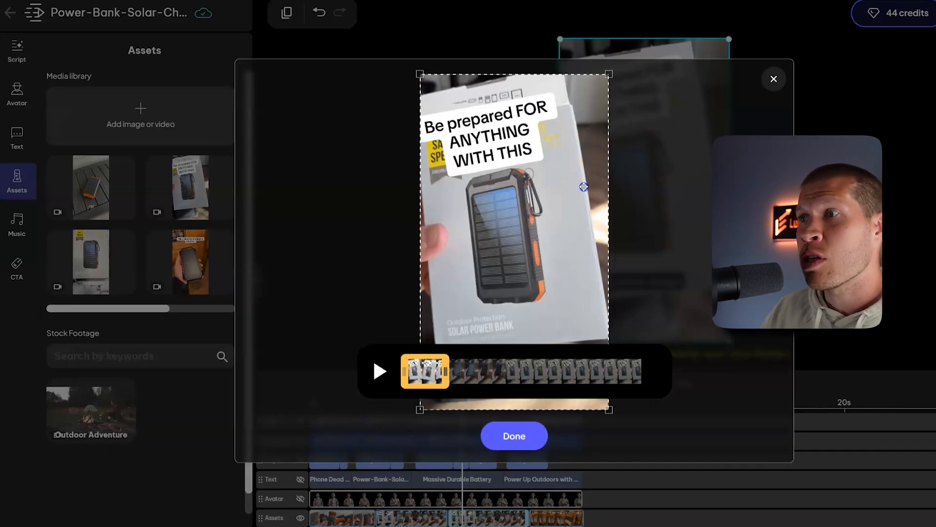
click(440, 365)
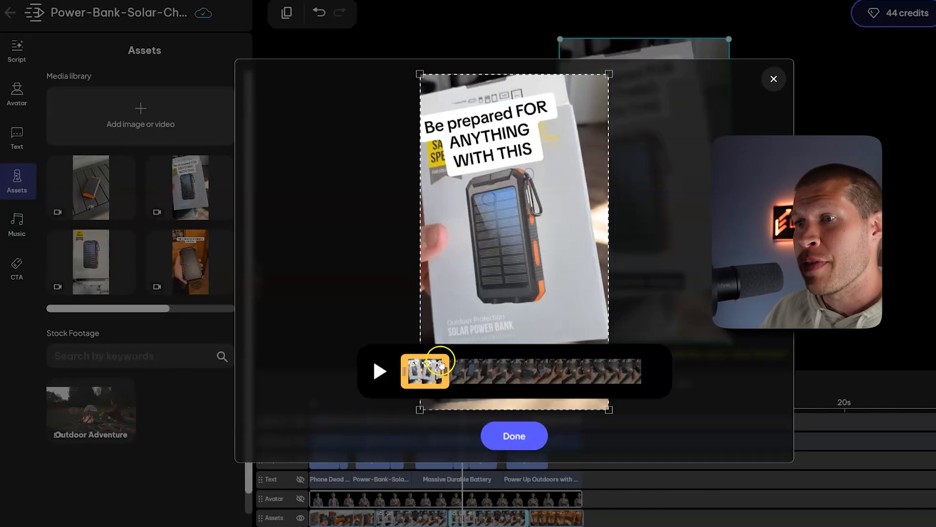
drag(441, 365, 546, 378)
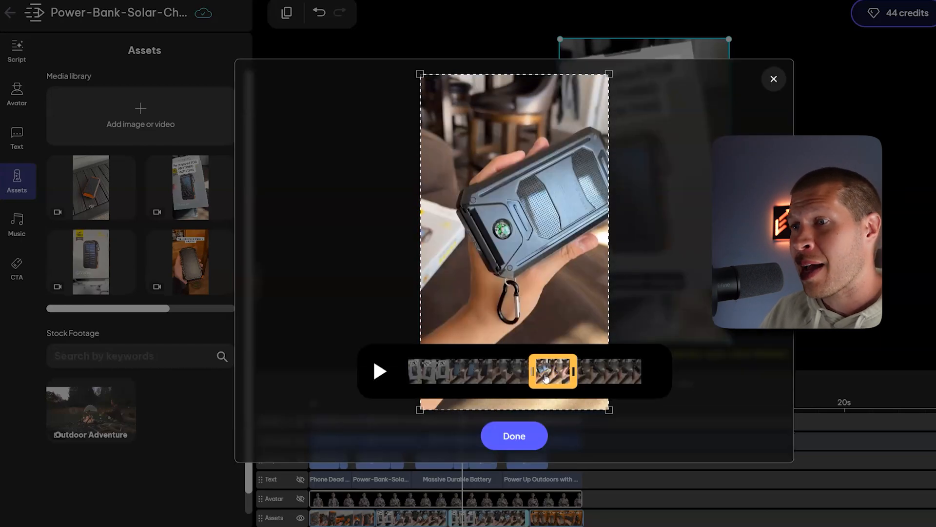
click(531, 371)
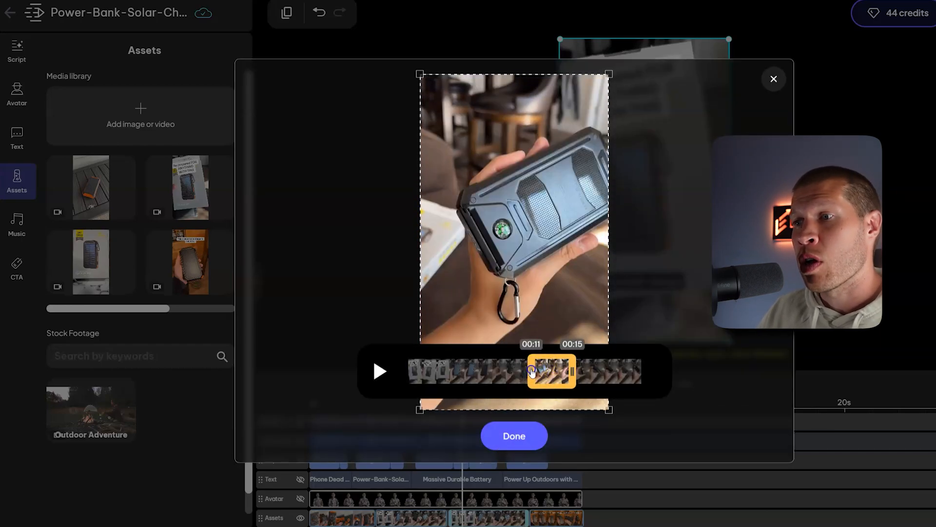
drag(532, 371, 571, 373)
click(526, 436)
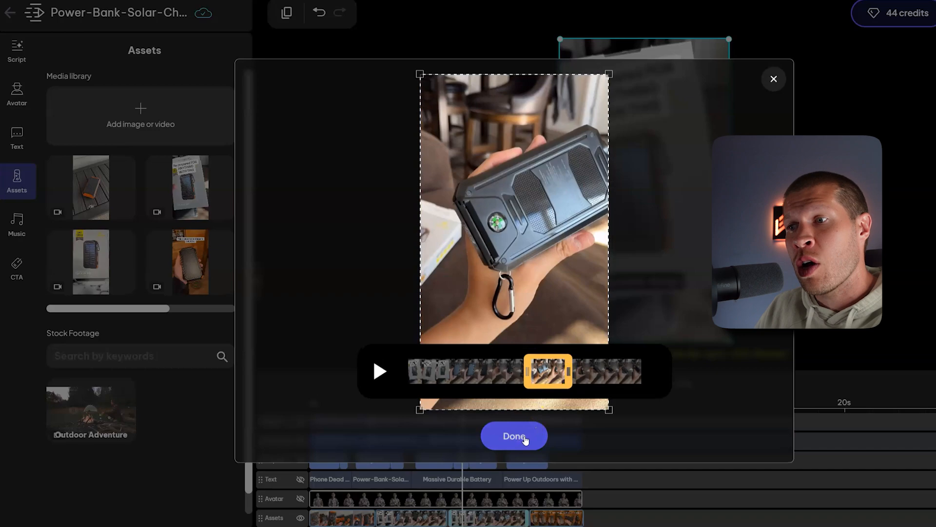
click(525, 440)
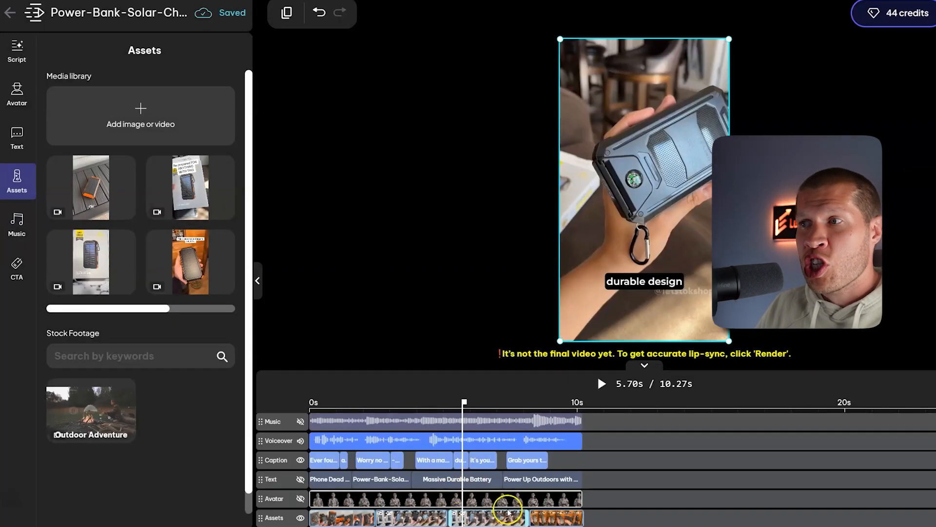
Play the video from about 4.4 seconds to check the third clip's new footage.
click(429, 404)
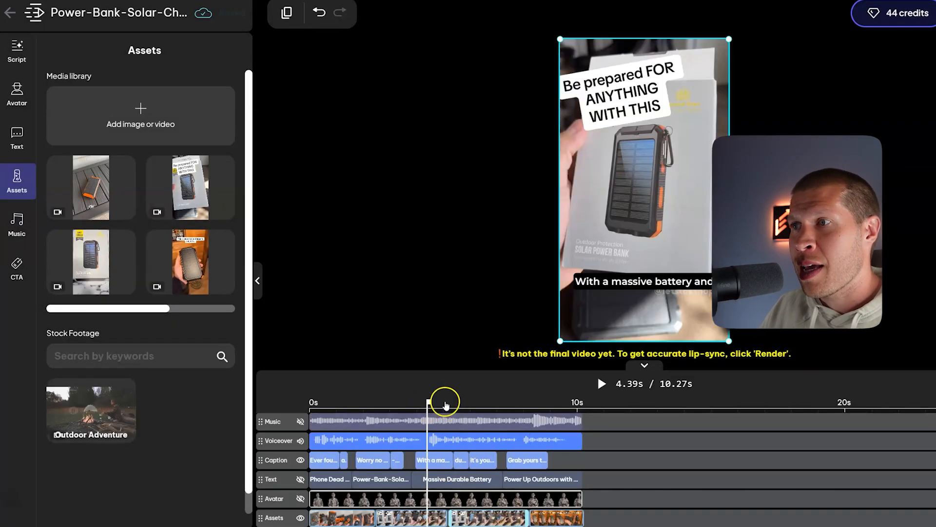
key(space)
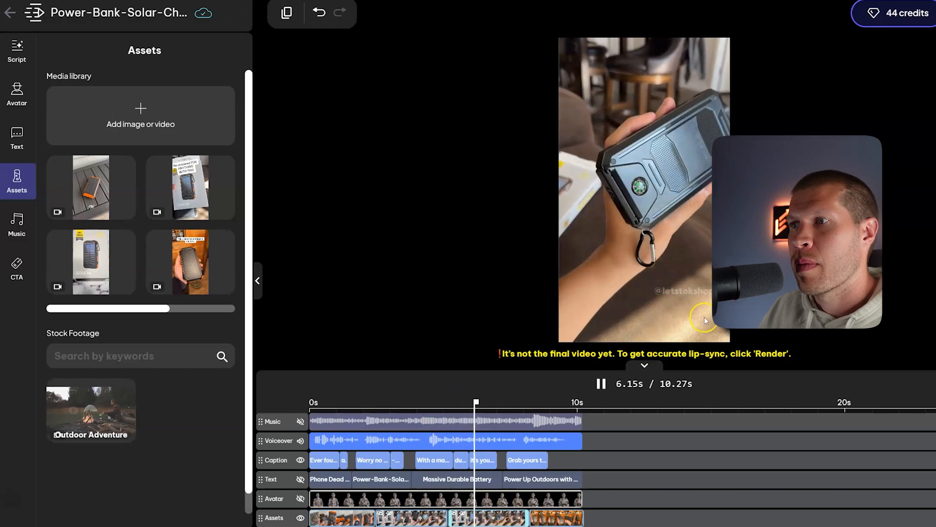
click(708, 276)
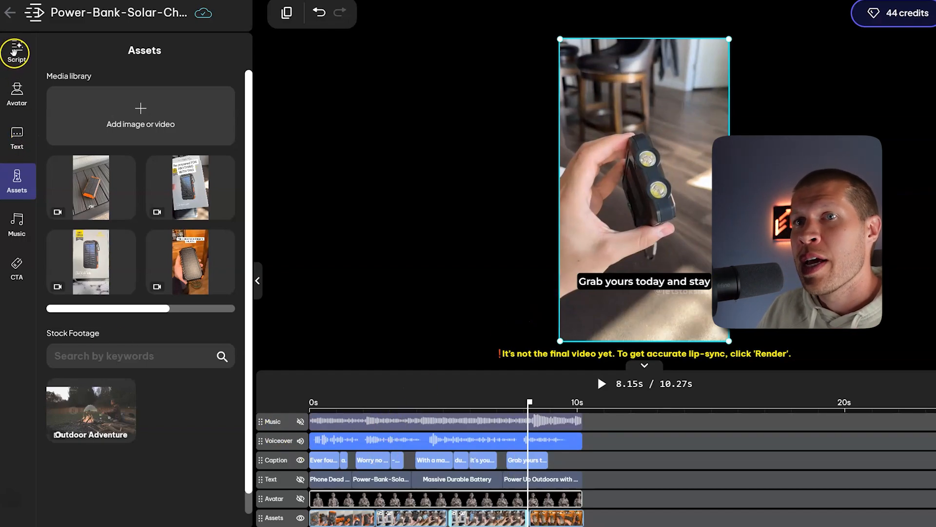
Review the voice-over script, the brand CTA options and the text settings of the video.
click(16, 53)
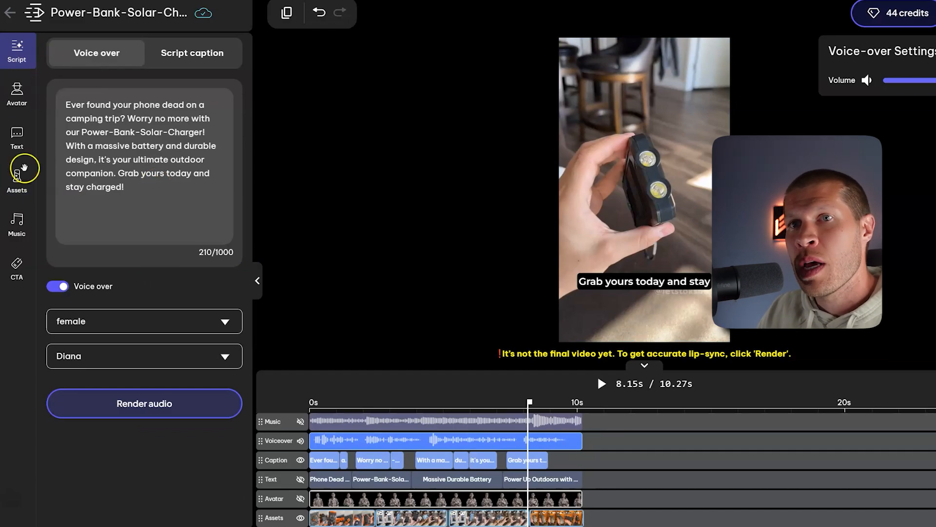
click(17, 266)
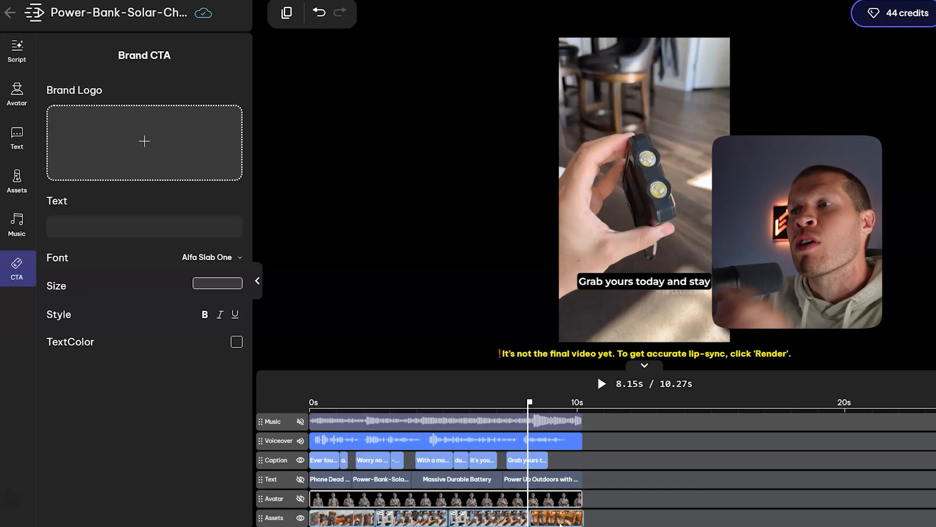
click(588, 439)
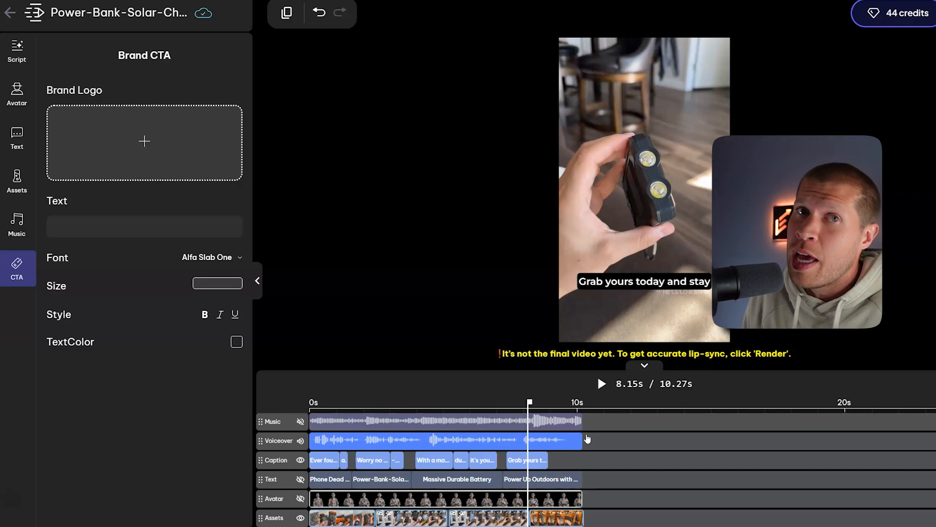
click(16, 137)
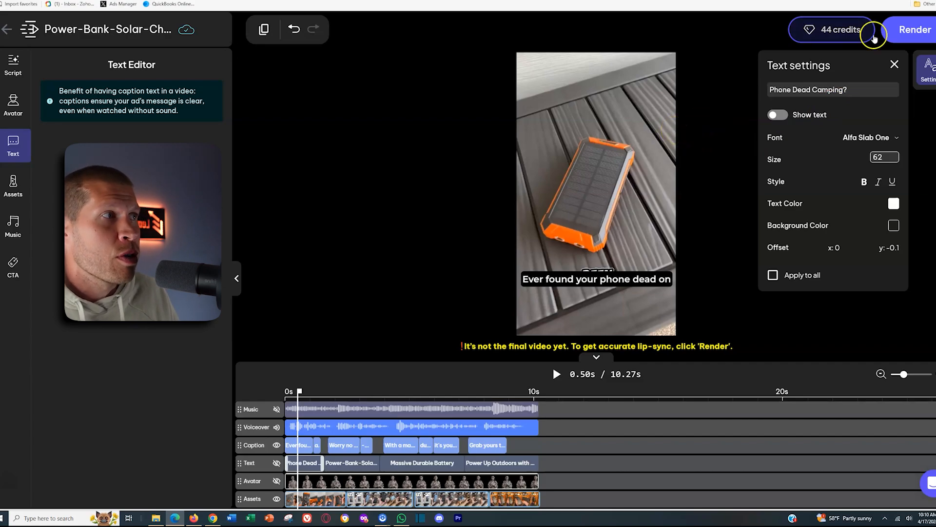
Render the finished power bank video.
click(910, 30)
click(376, 313)
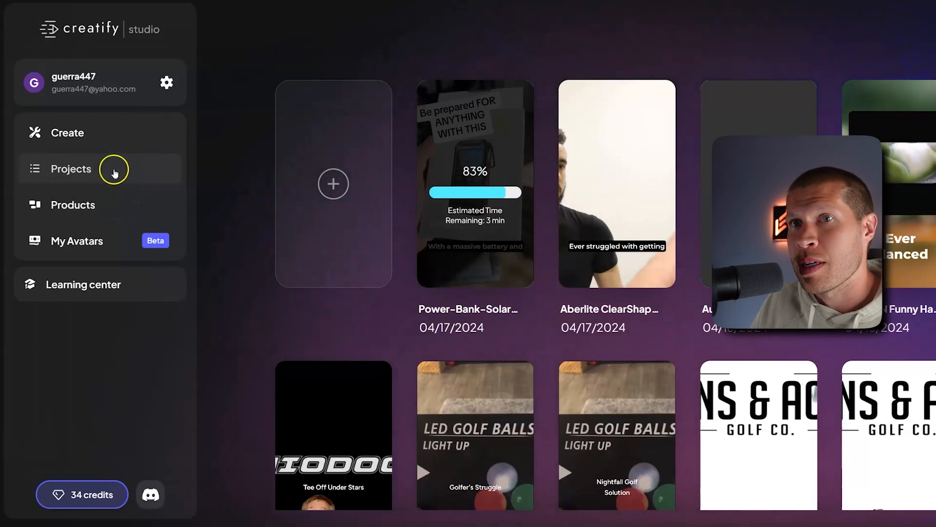
click(78, 38)
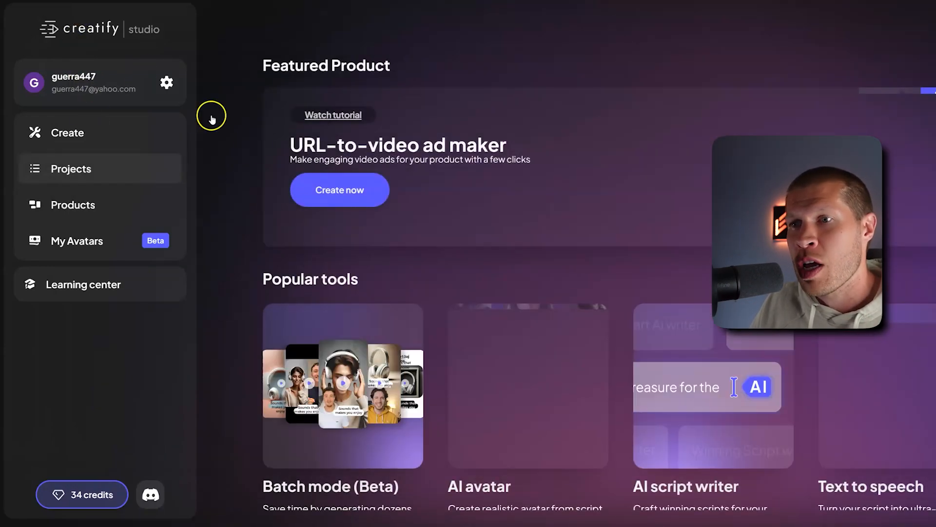
scroll(349, 442, down, 1)
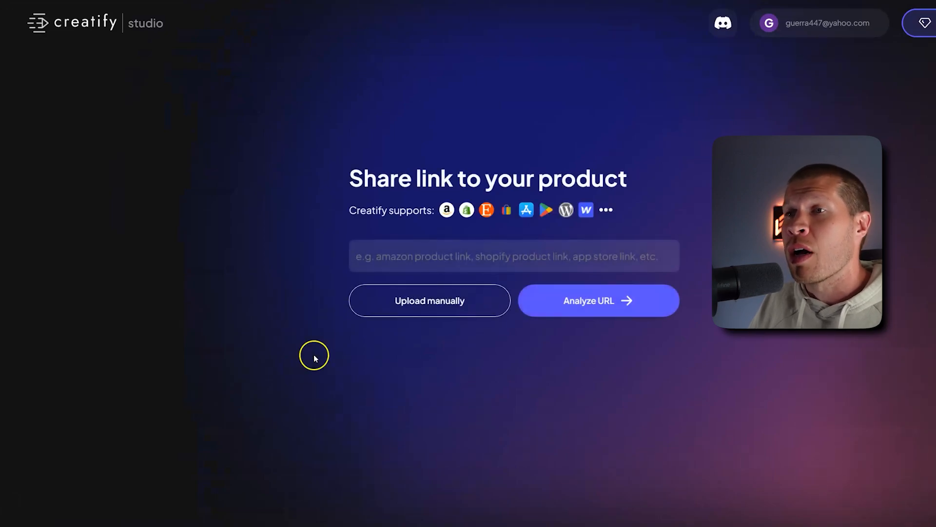
click(438, 257)
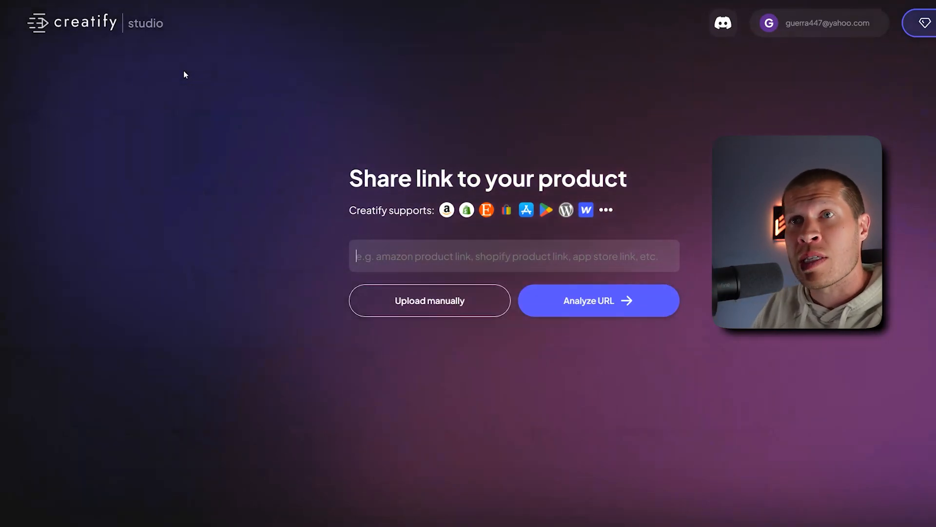
Return to the Creatify home page and open Batch mode.
click(81, 26)
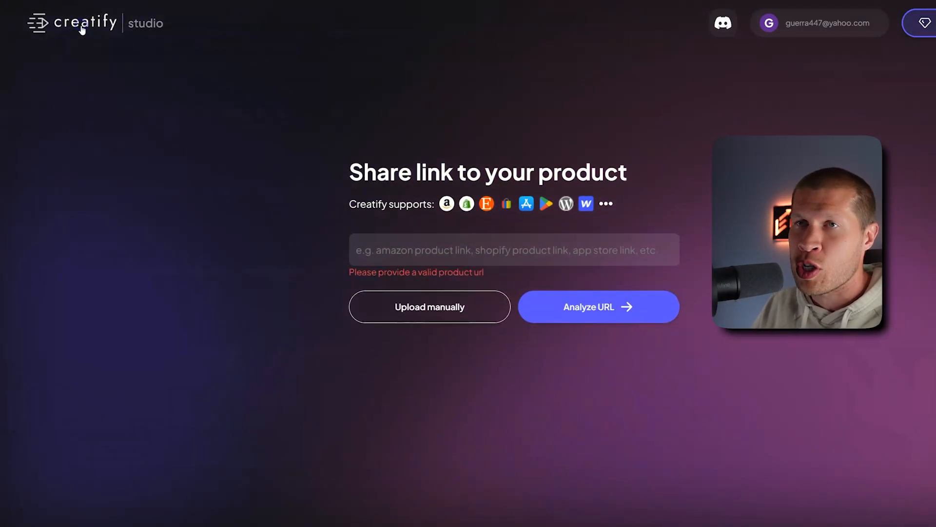
scroll(303, 337, down, 1)
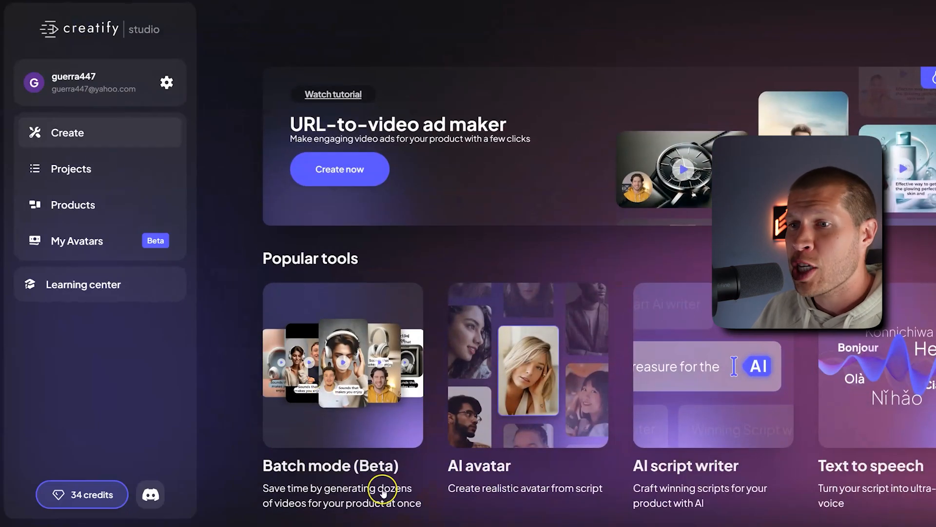
click(343, 378)
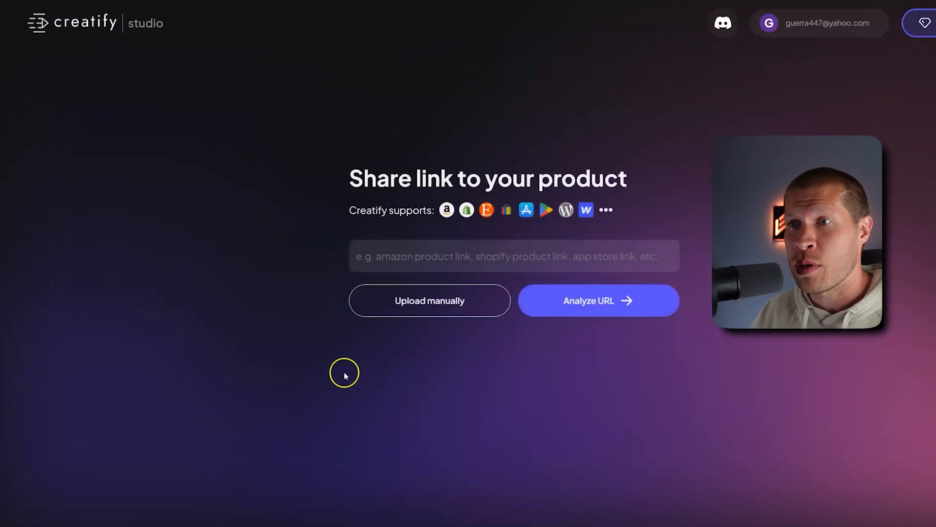
Copy the solar power bank's Amazon product link and submit it to Creatify's Batch mode for URL analysis.
click(408, 251)
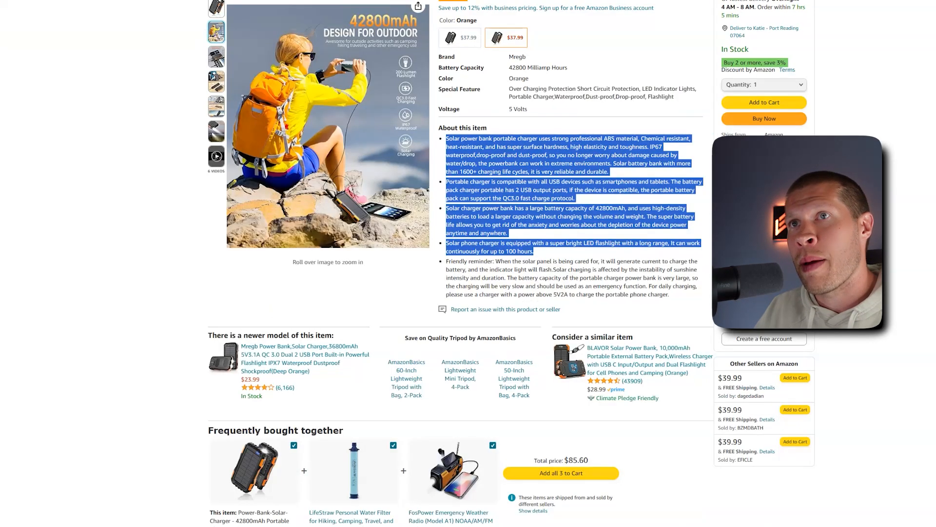
key(ctrl+l)
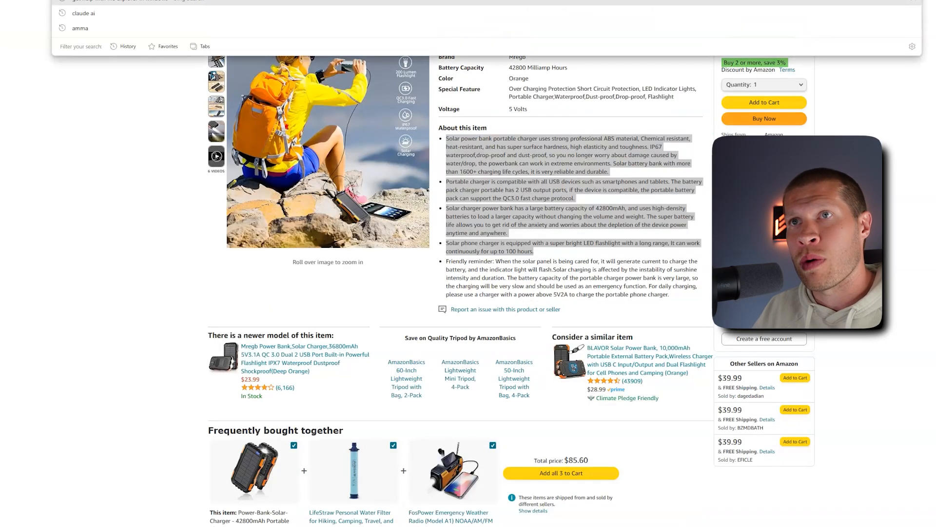
click(402, 149)
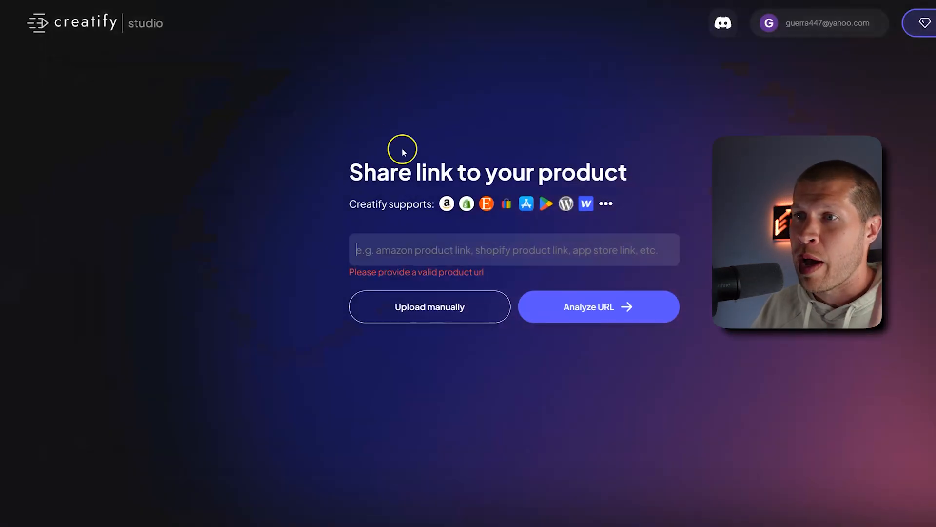
click(450, 253)
key(ctrl+v)
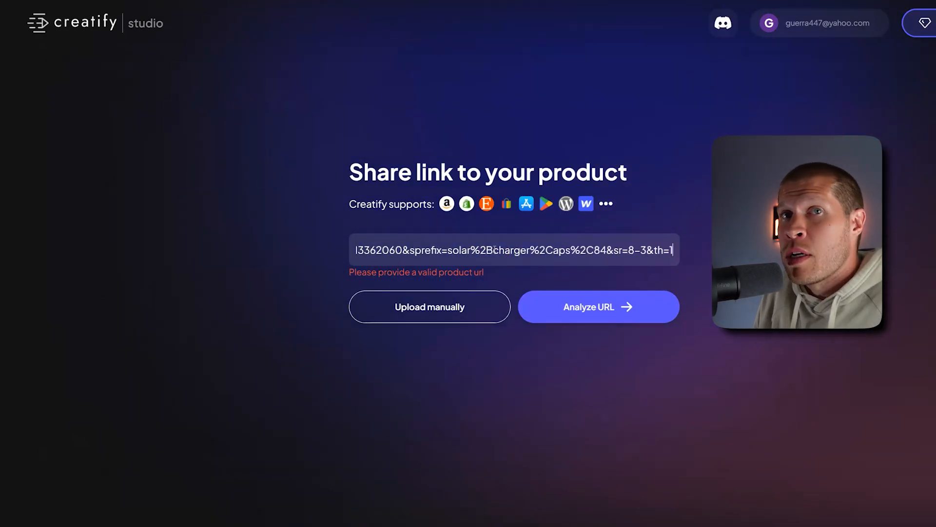
click(583, 308)
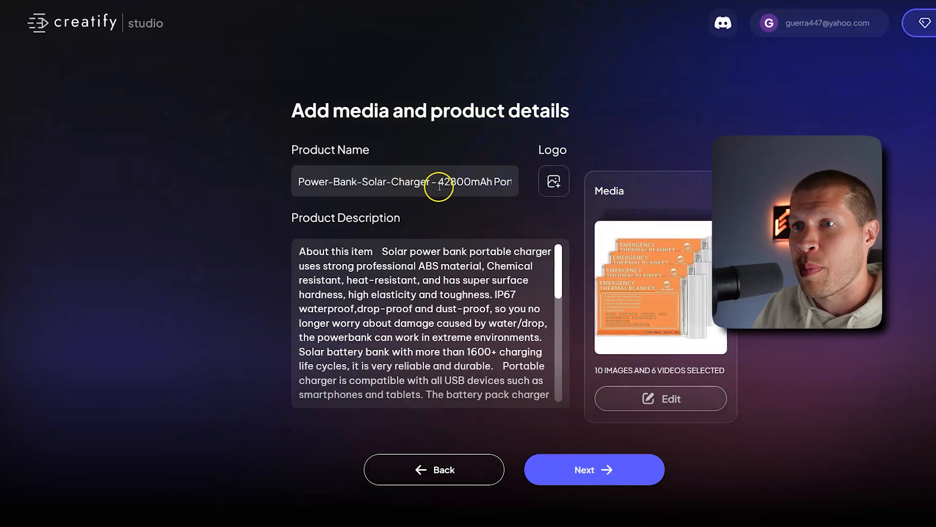
Review and accept the imported product details, then set the batch videos' length to 15 seconds.
scroll(449, 251, down, 2)
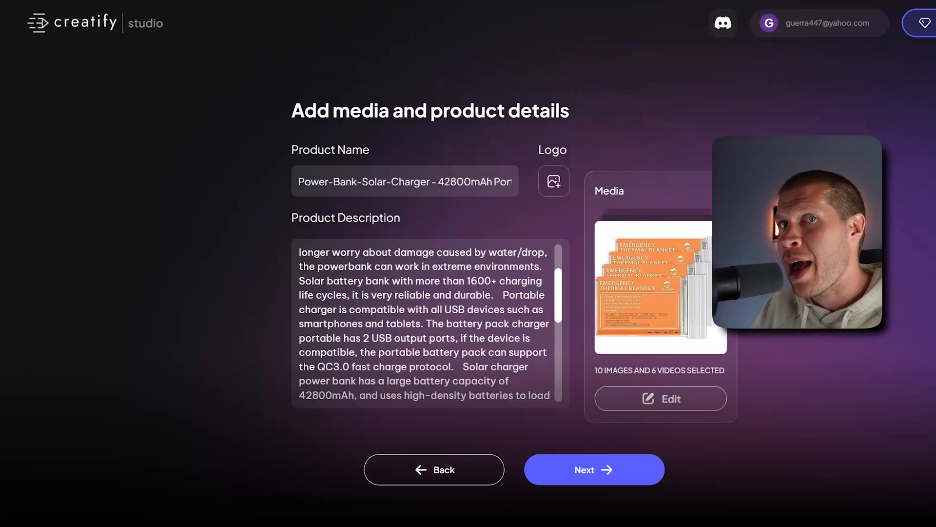
click(576, 469)
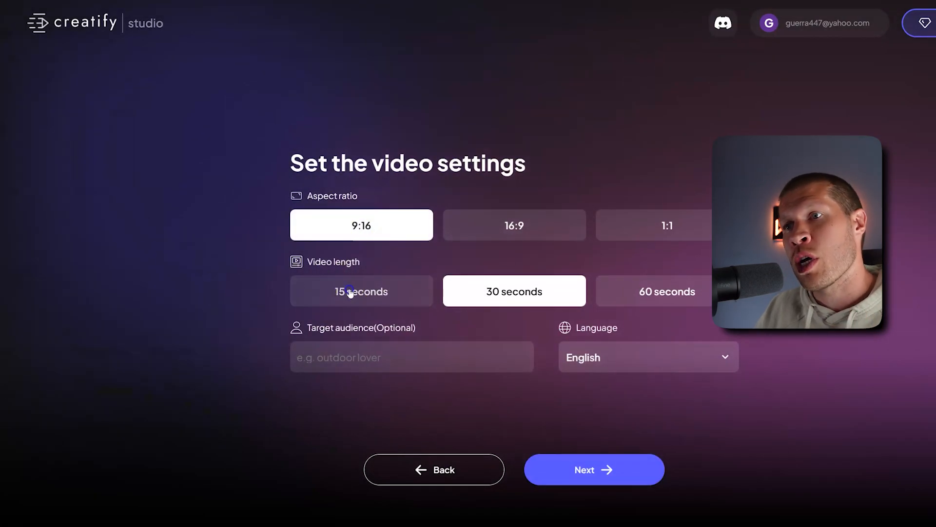
click(350, 290)
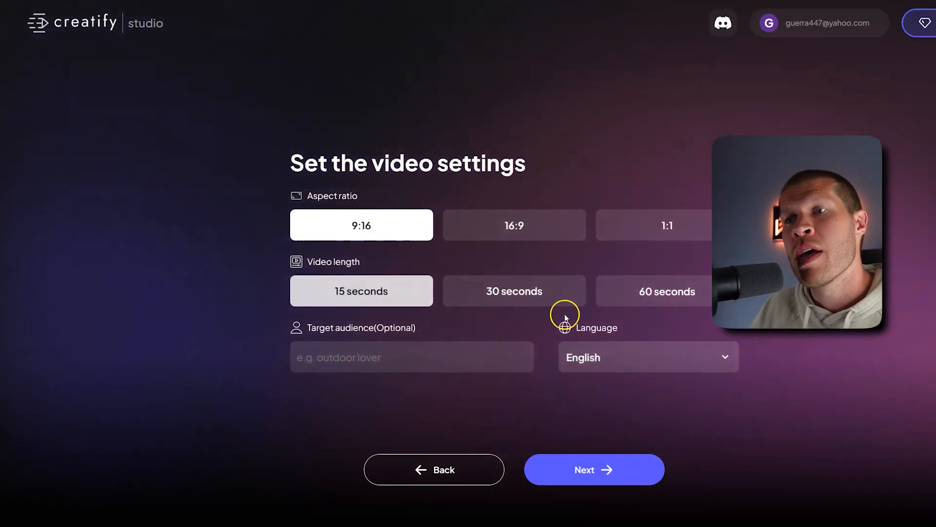
click(577, 471)
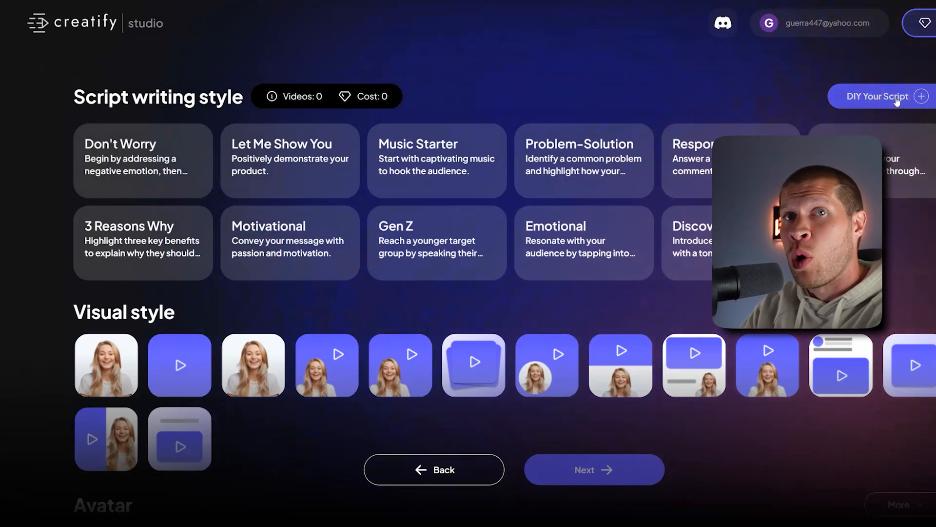
Select the script writing styles Don't Worry, Problem-Solution, Gen Z, 3 Reasons Why and Motivational.
click(903, 160)
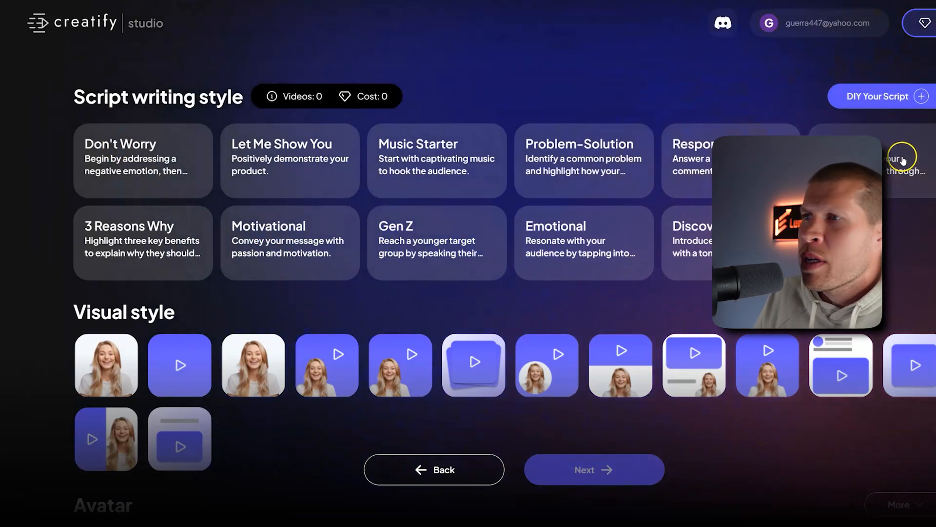
click(158, 170)
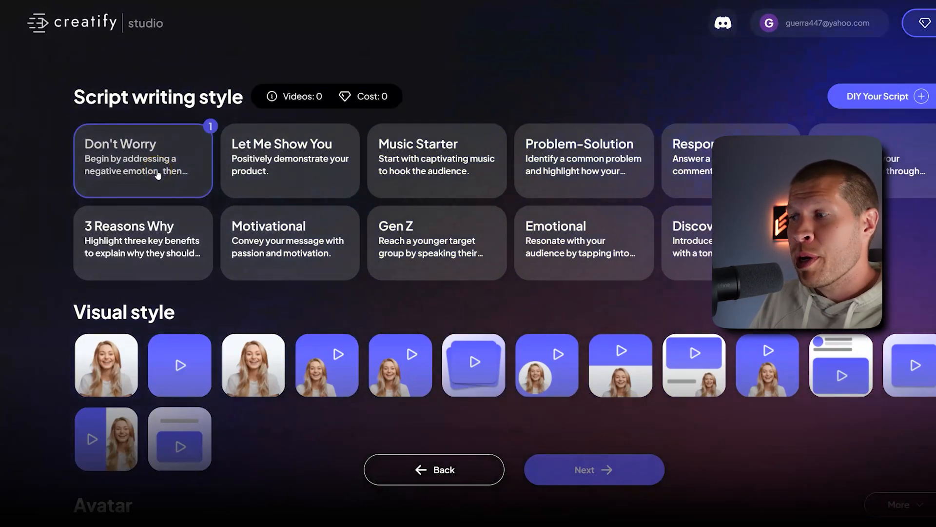
click(545, 154)
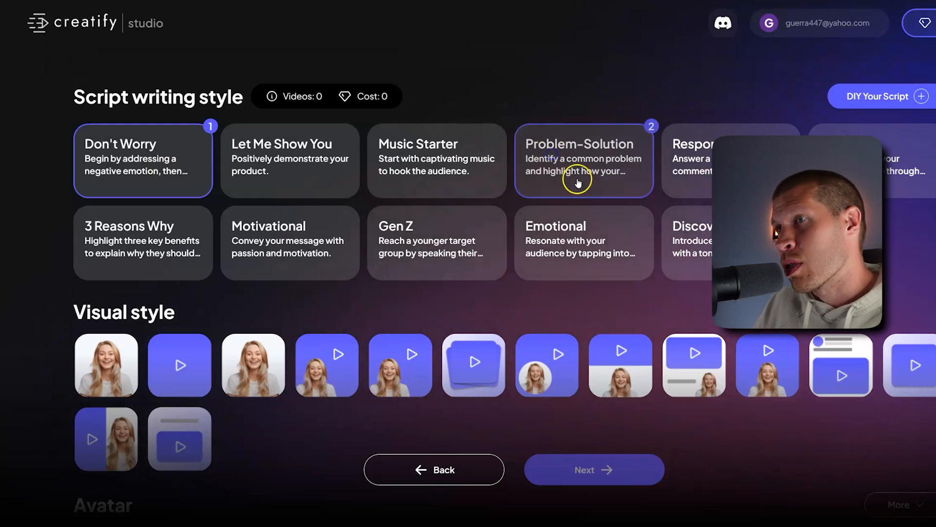
click(410, 234)
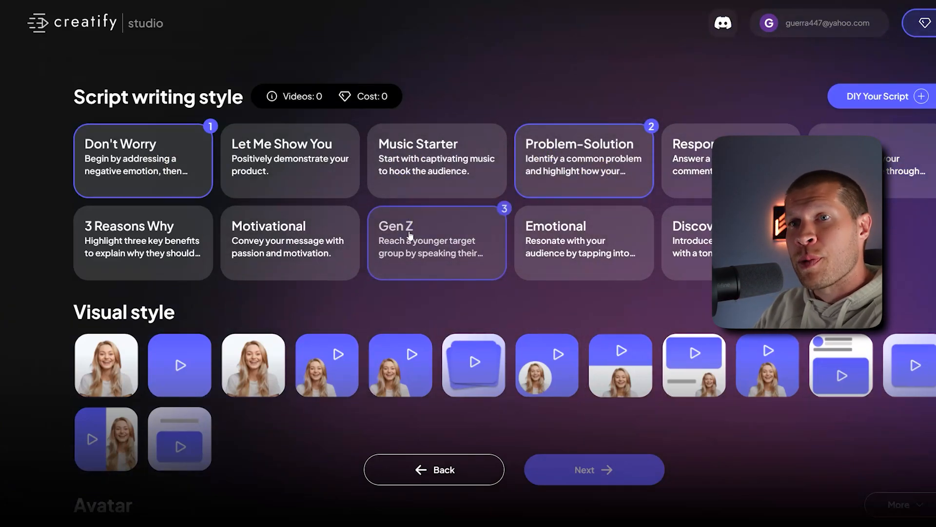
click(108, 255)
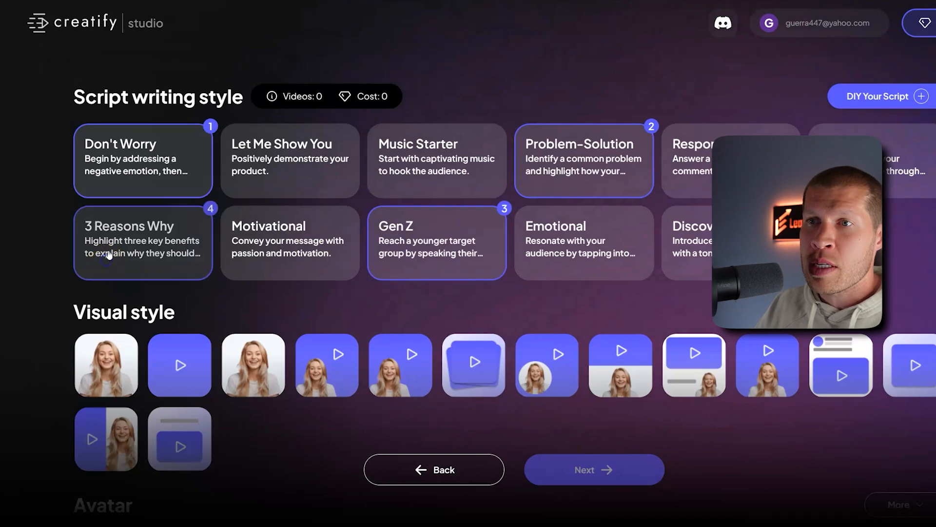
click(295, 244)
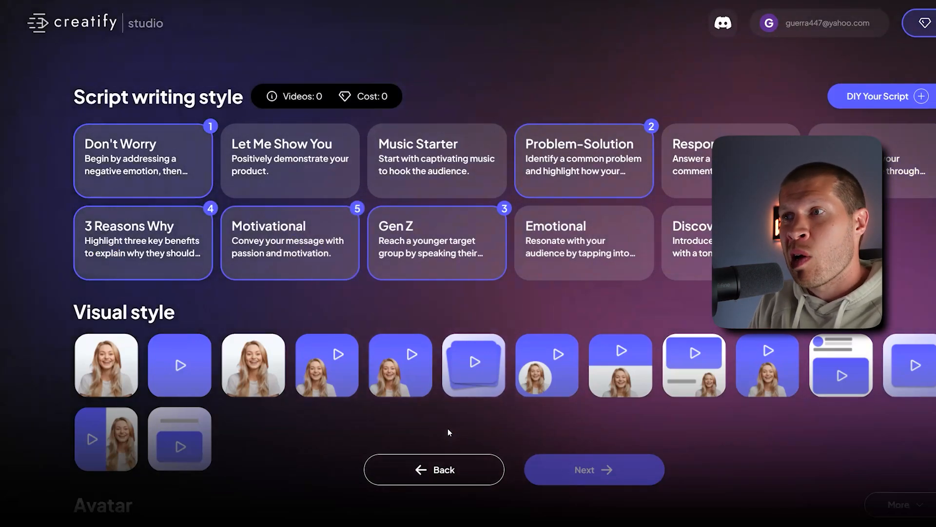
click(585, 173)
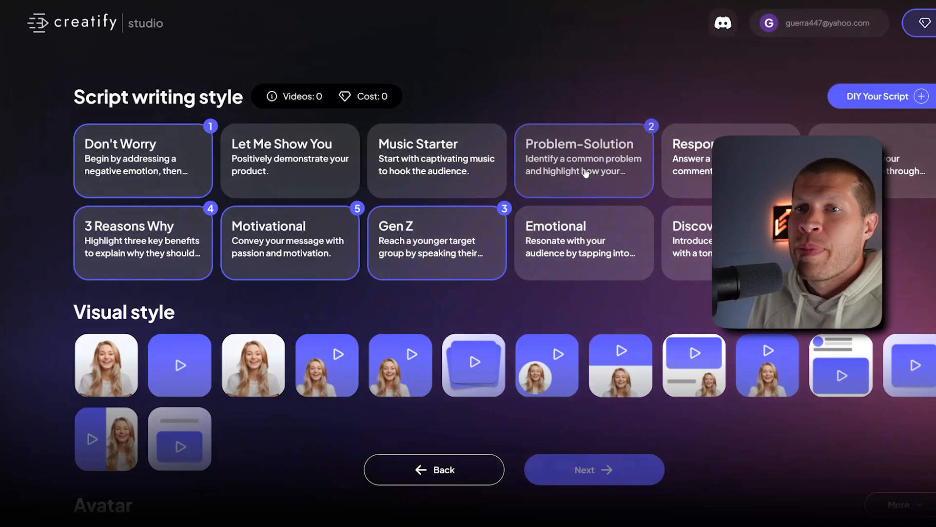
Select three visual styles: full-frame video, video with a circular avatar, and the first video layout with a cut-out avatar in the lower corner.
click(564, 376)
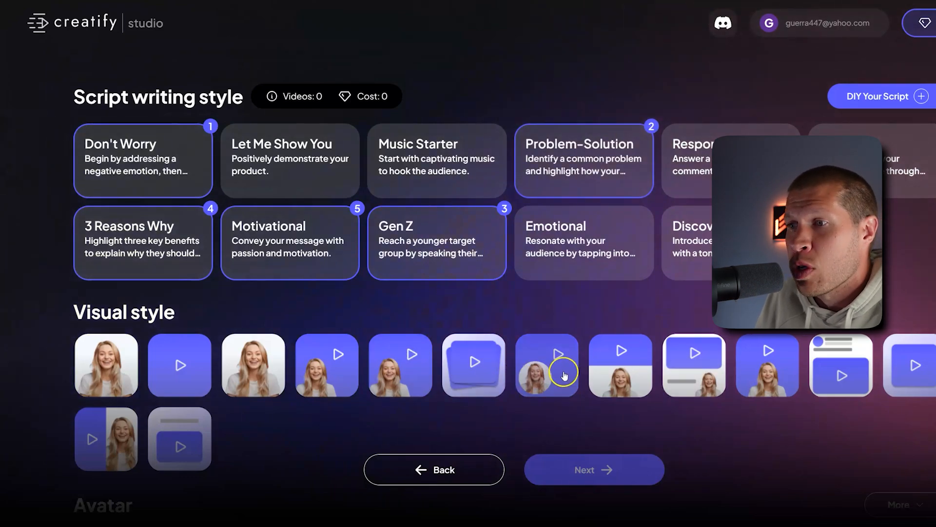
click(174, 365)
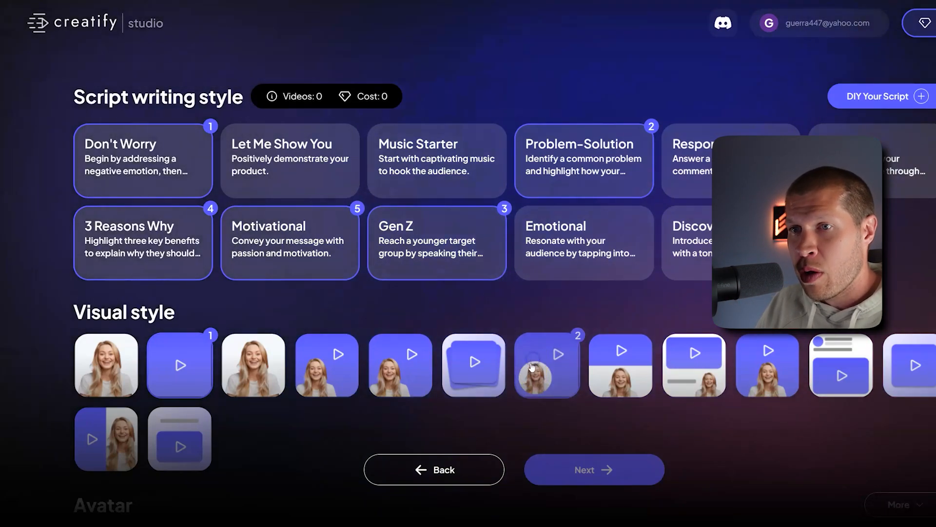
click(555, 336)
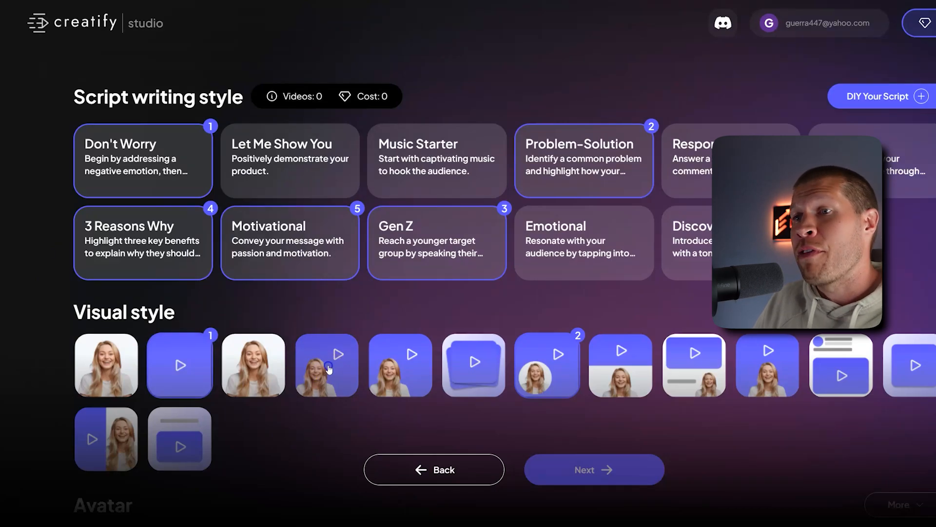
click(305, 363)
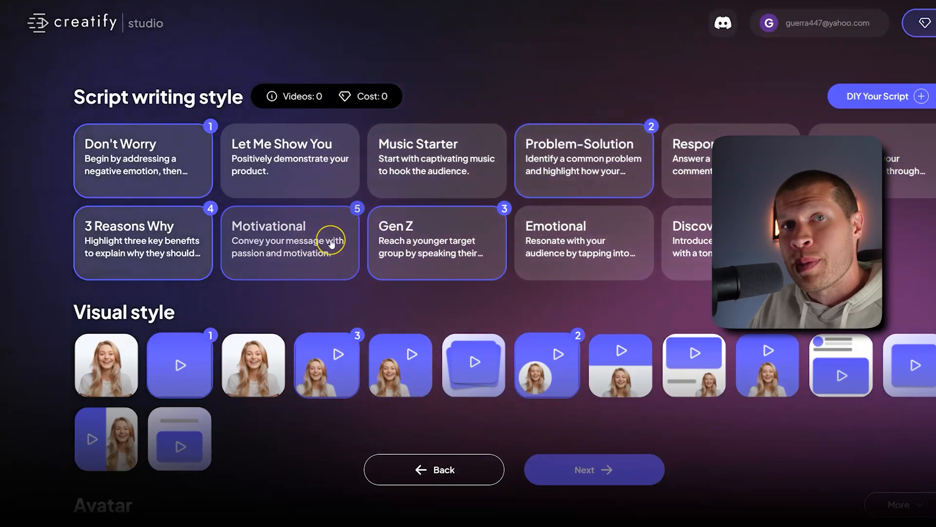
Choose the first man in a black T-shirt, the woman in the grey sweater and the blonde woman in the car as avatars, and continue.
scroll(331, 244, down, 5)
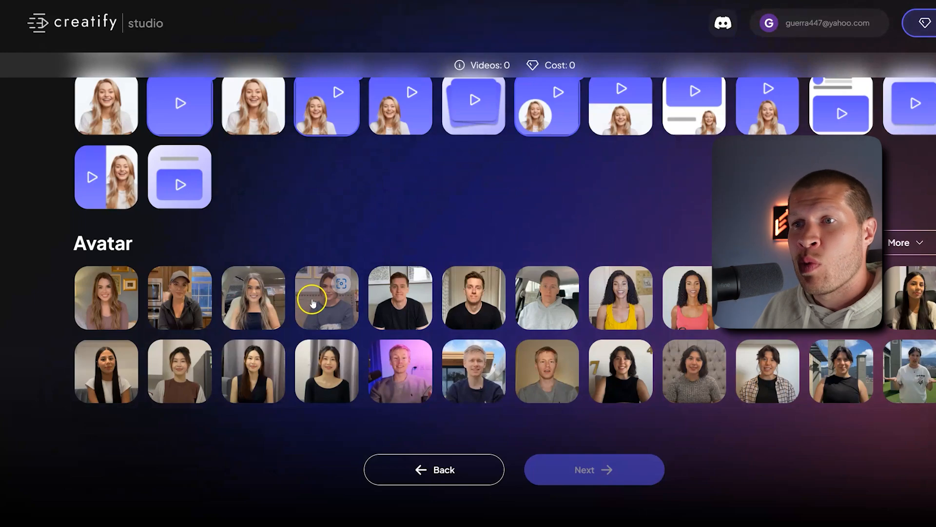
click(392, 301)
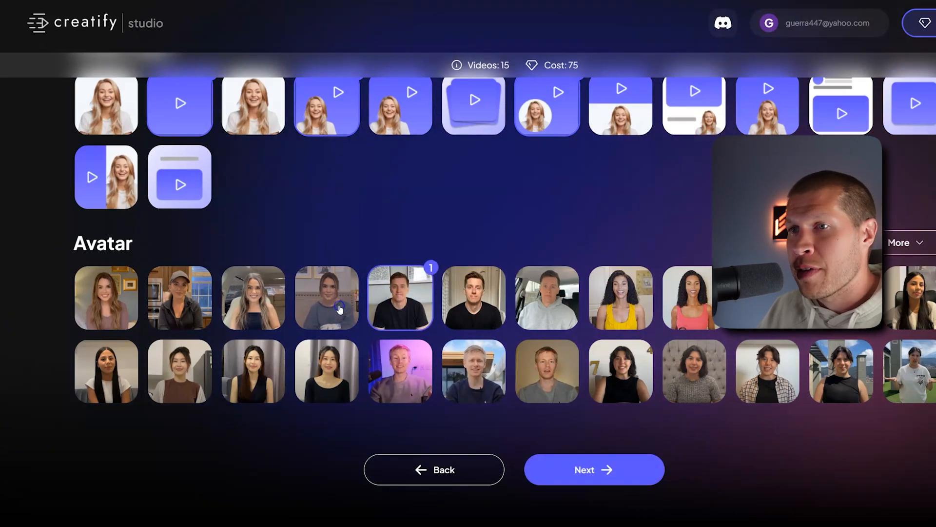
click(340, 309)
click(341, 309)
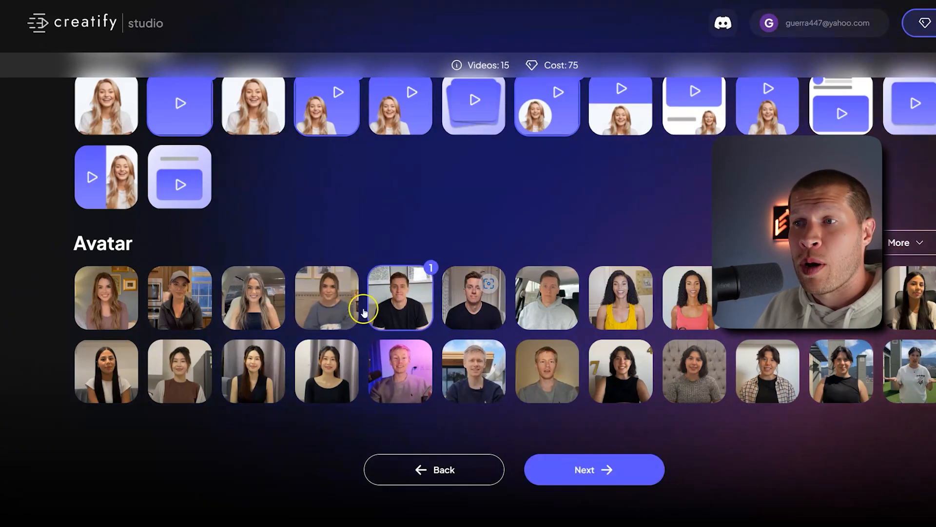
click(309, 315)
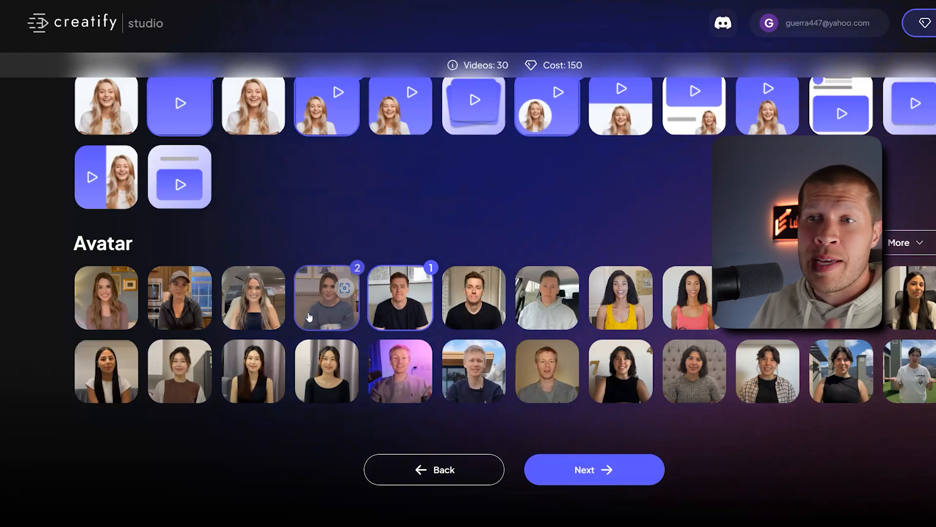
click(256, 306)
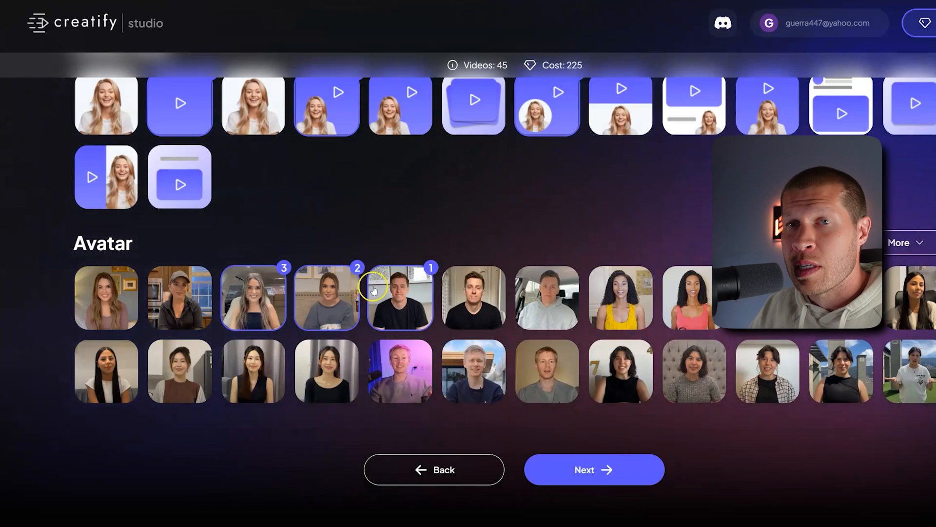
click(534, 476)
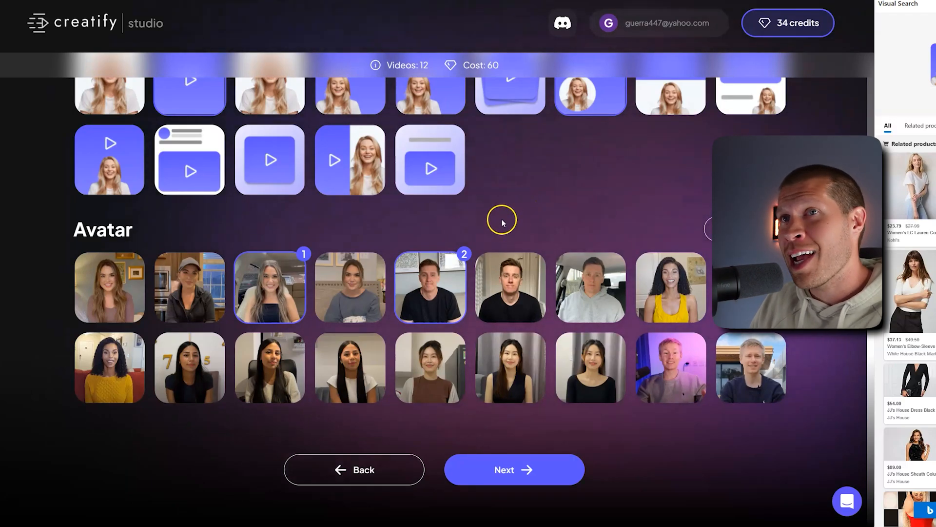
Review the selected visual styles and avatars, then switch to the power bank's Amazon page and show its product videos.
scroll(502, 218, up, 2)
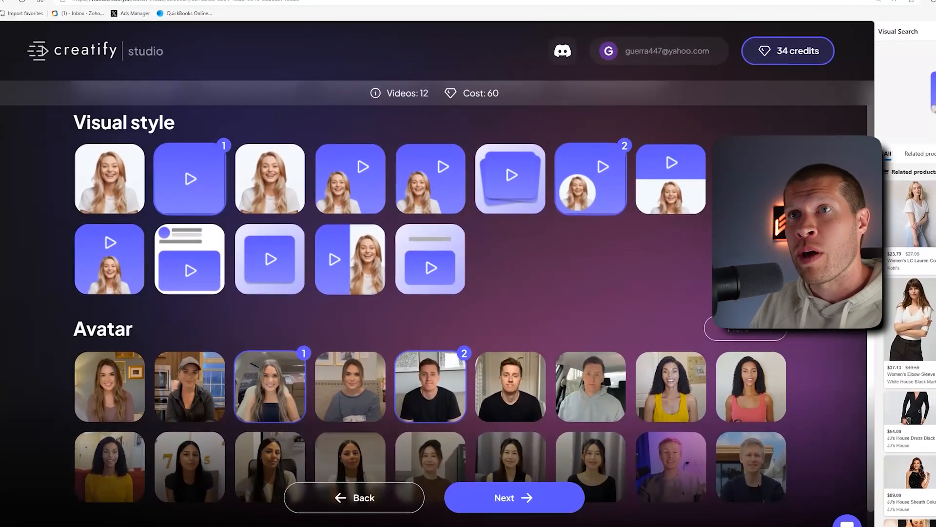
click(174, 5)
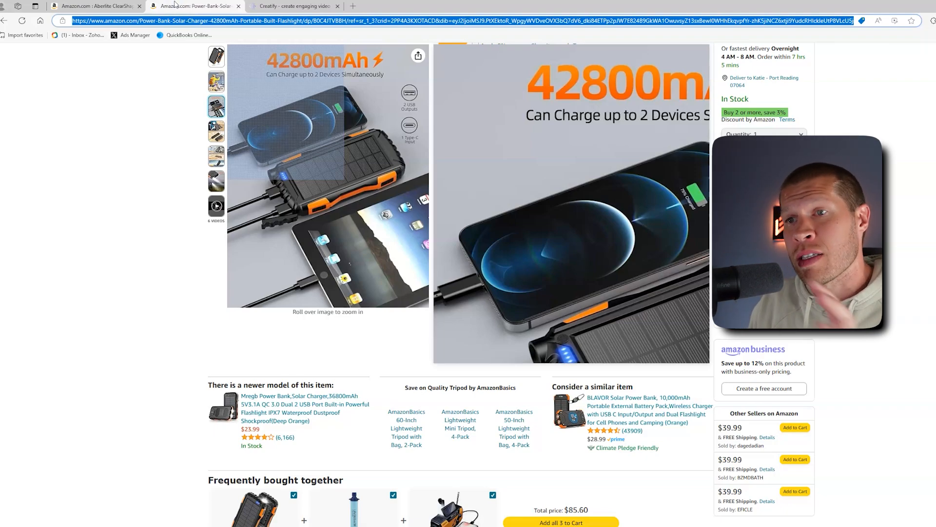
click(216, 205)
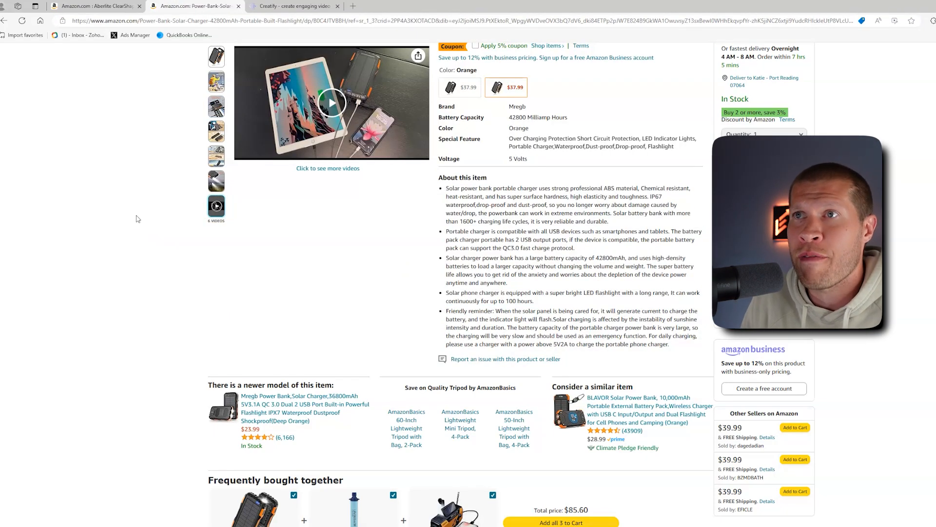